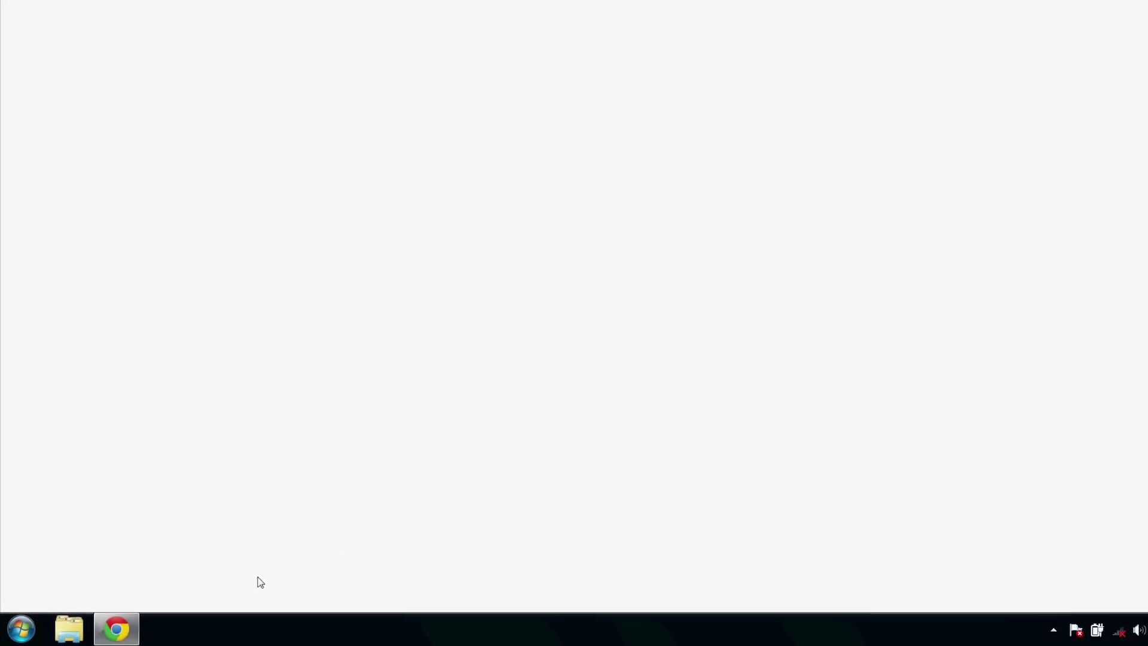
Load wp-admin, log in with the site username and password, and go to Appearance > Menus.
text(lhost)
key(Down)
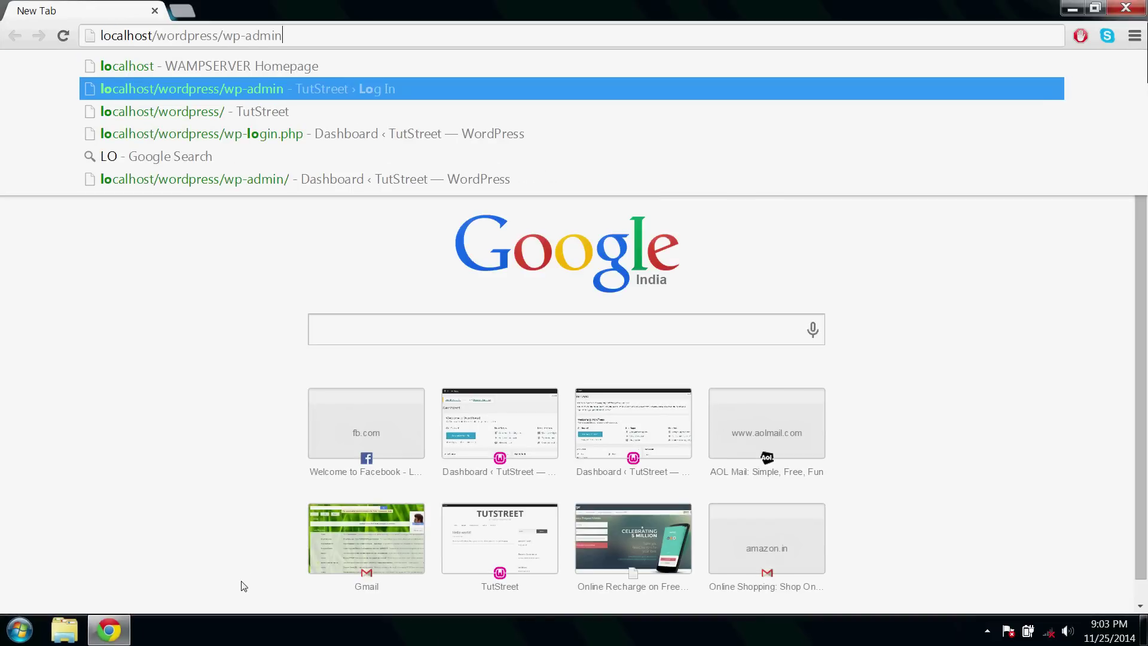
key(Return)
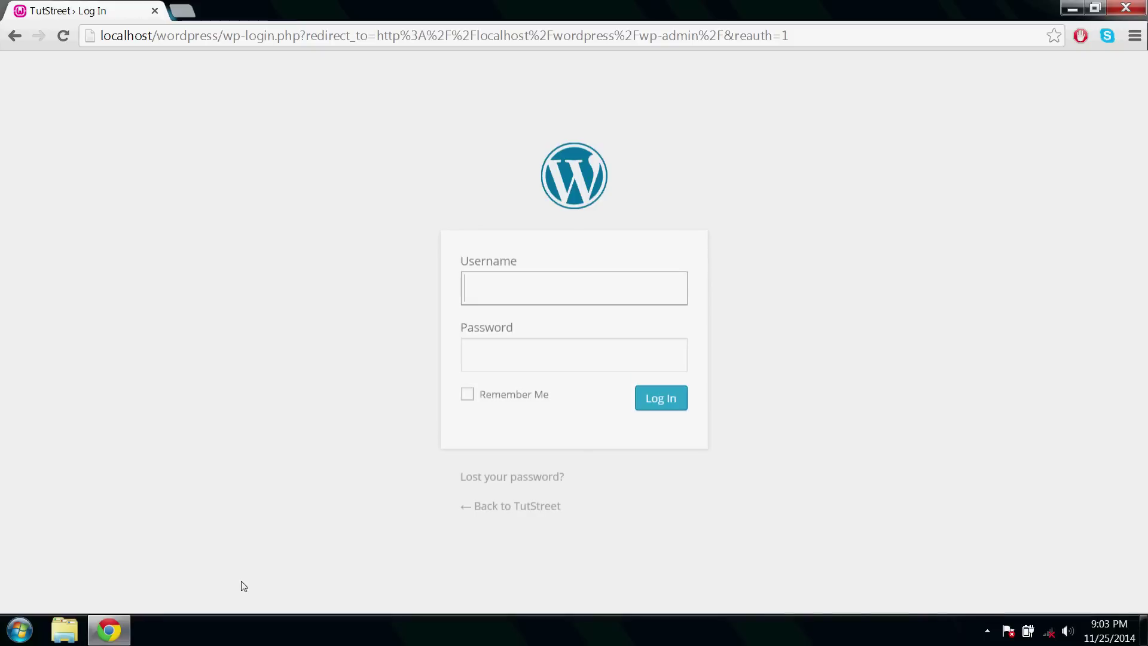
click(502, 285)
text(user)
key(Tab)
text(user)
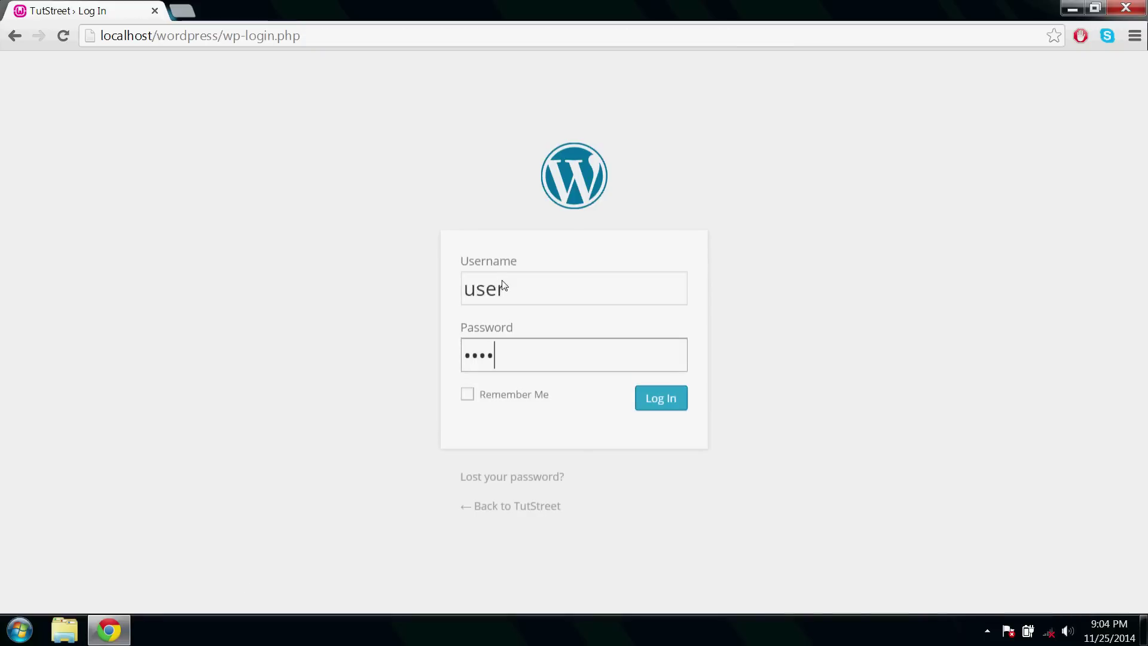
key(Return)
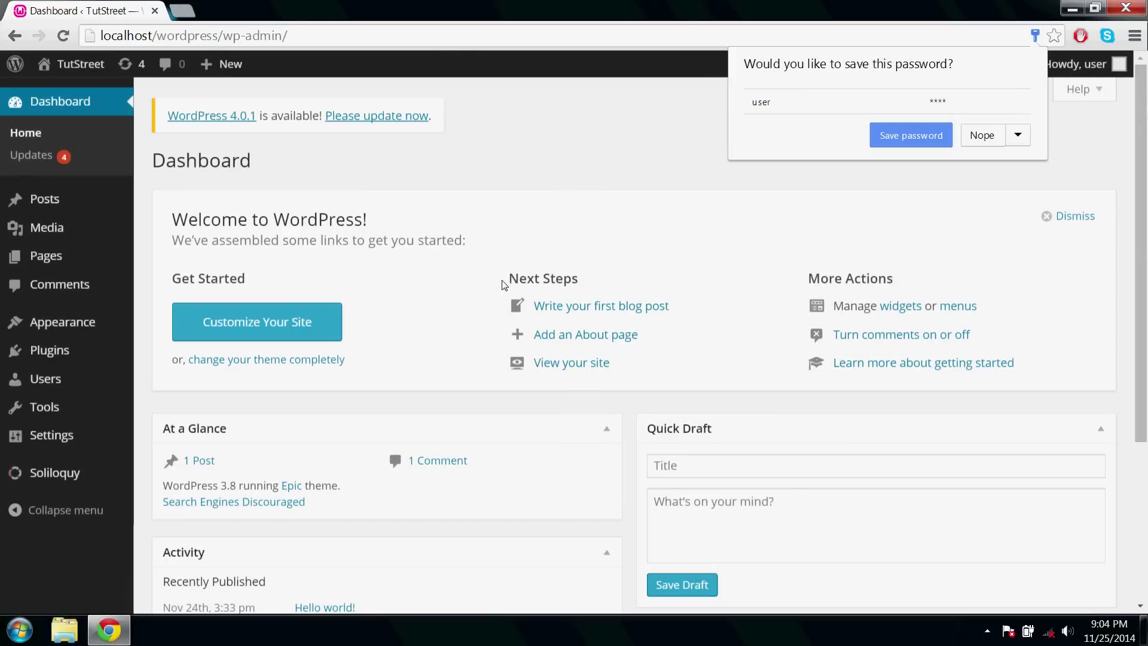
mouse_move(80, 319)
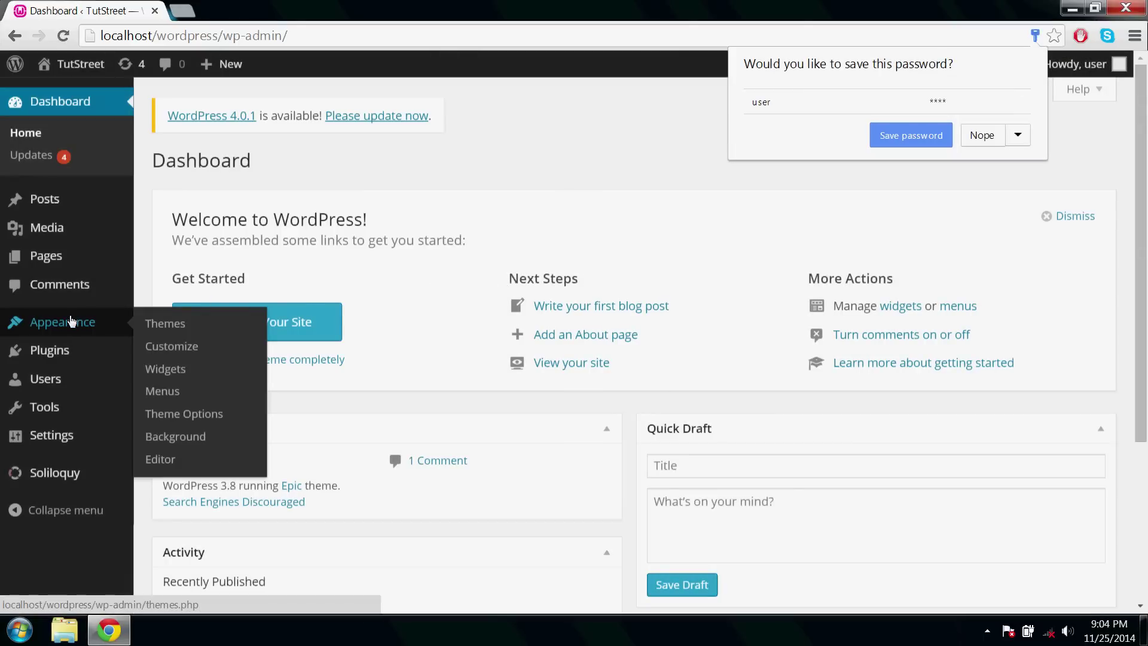
click(167, 389)
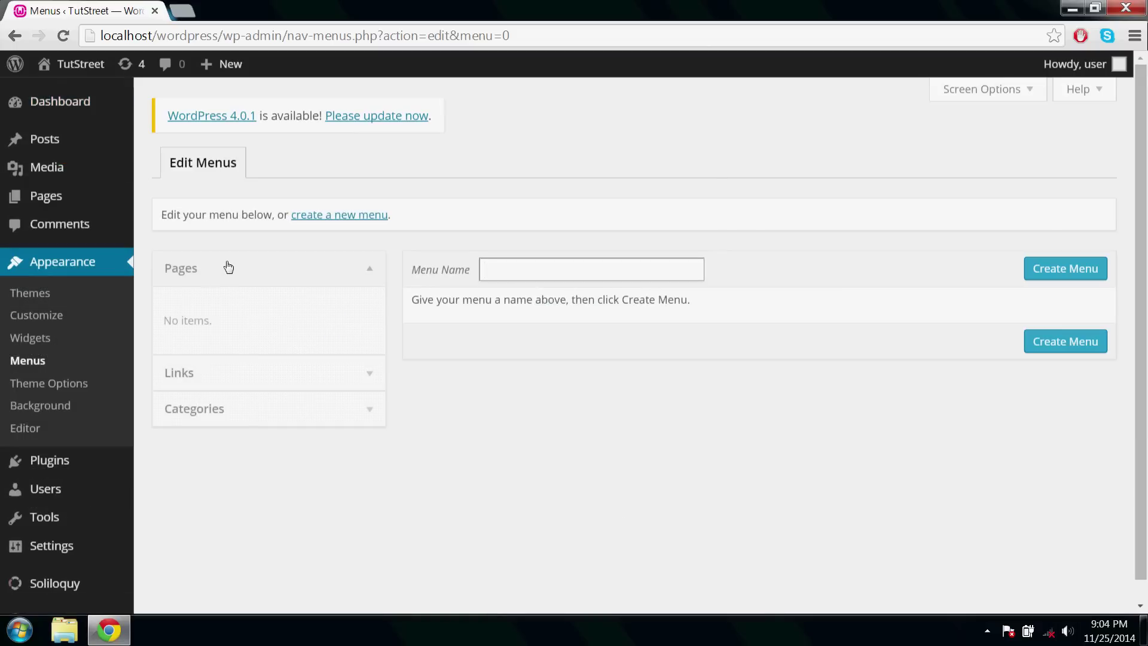
Start a new menu, name it 'mymenu', and create it.
click(228, 266)
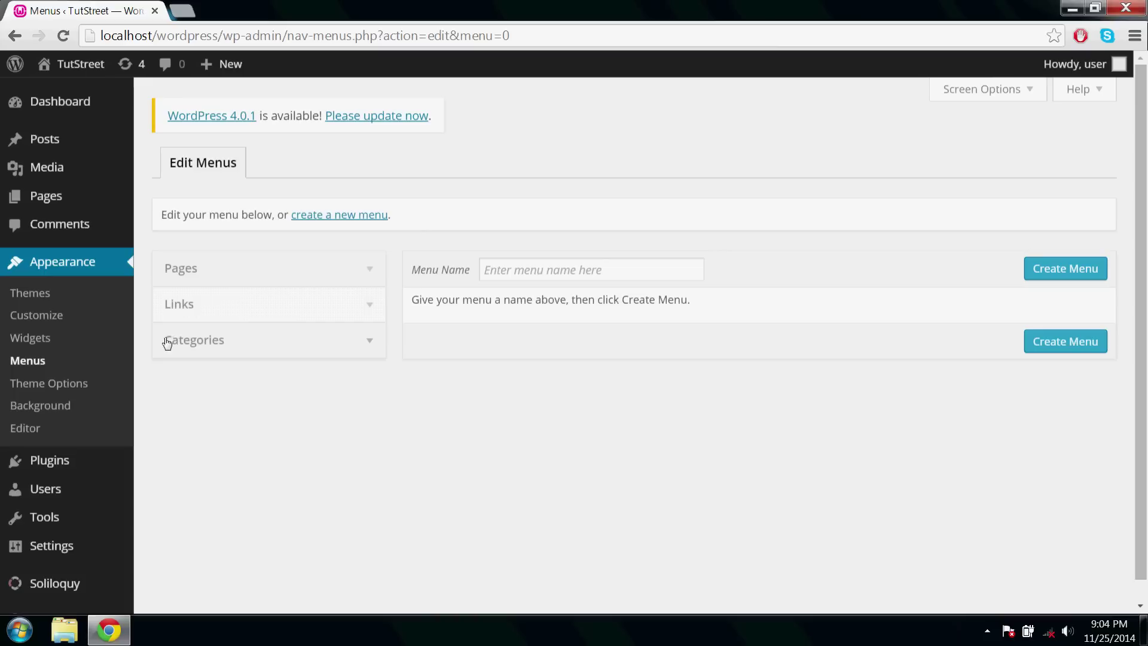
click(326, 222)
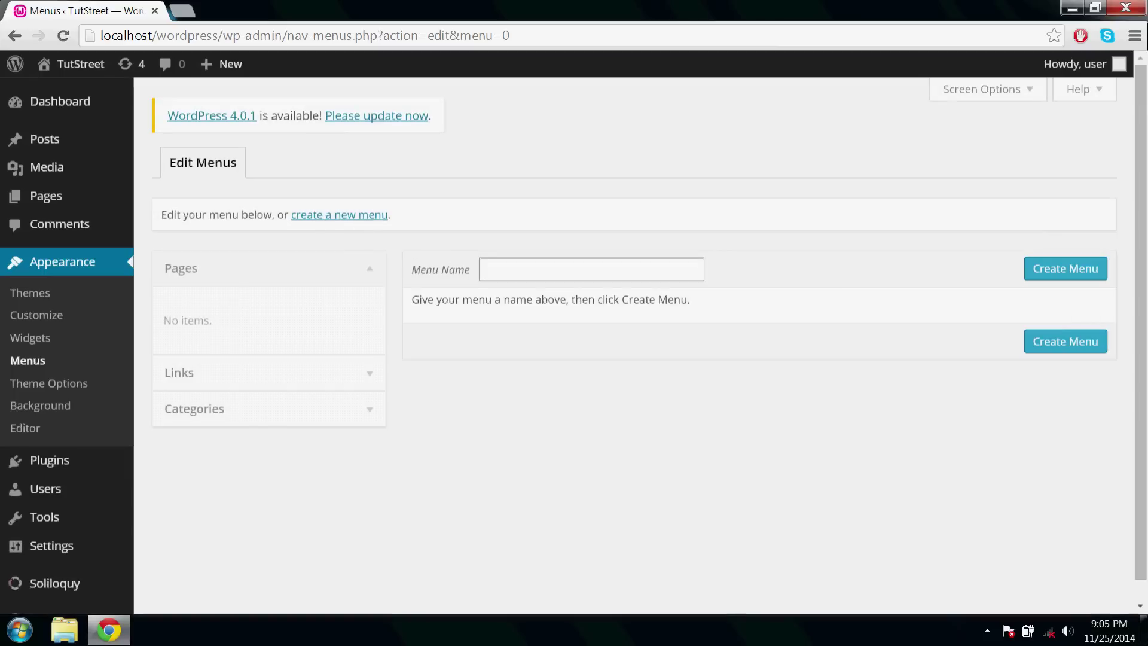
click(487, 270)
click(512, 291)
click(1033, 264)
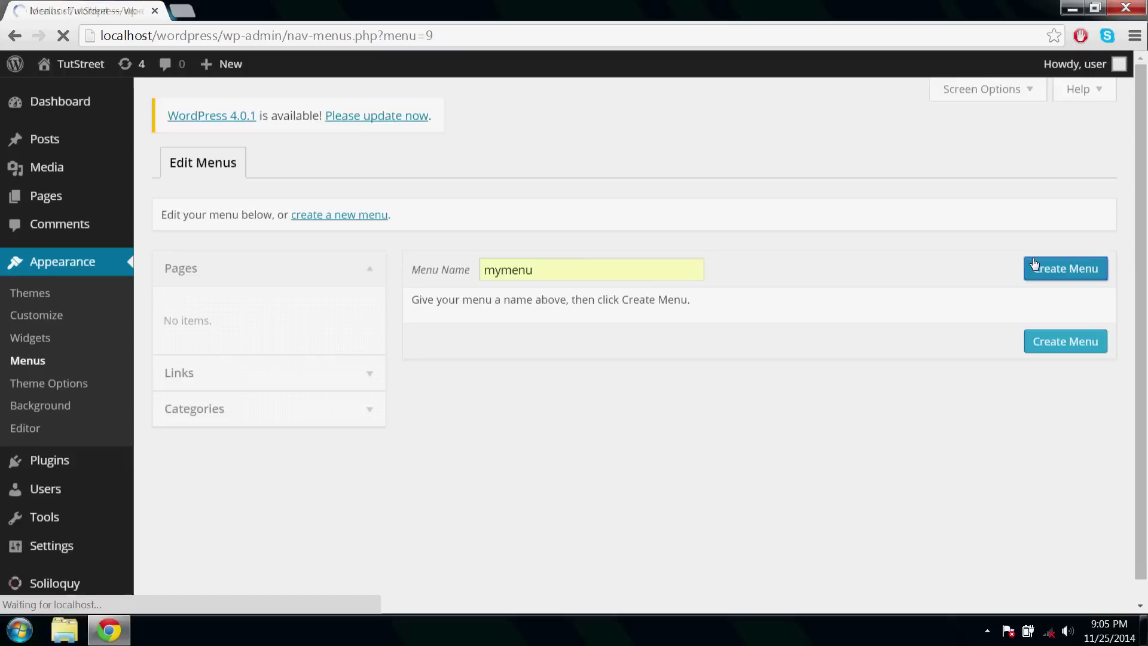
click(320, 283)
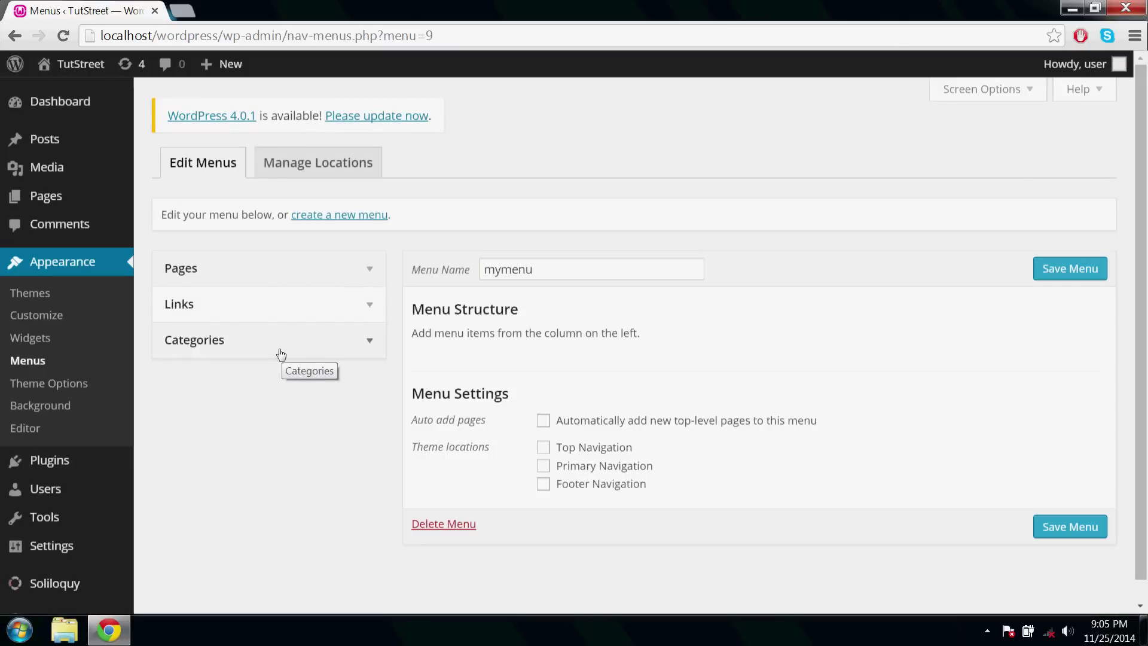
Open a new page editor and the post Categories screen in separate browser tabs.
mouse_move(68, 200)
right_click(169, 202)
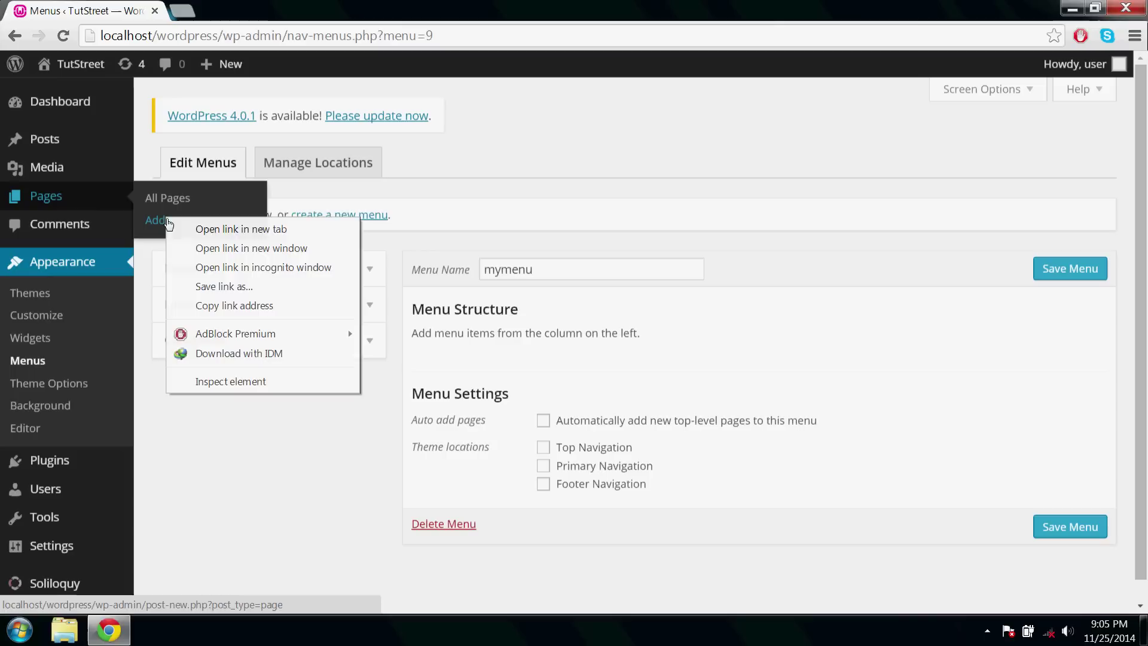
click(218, 225)
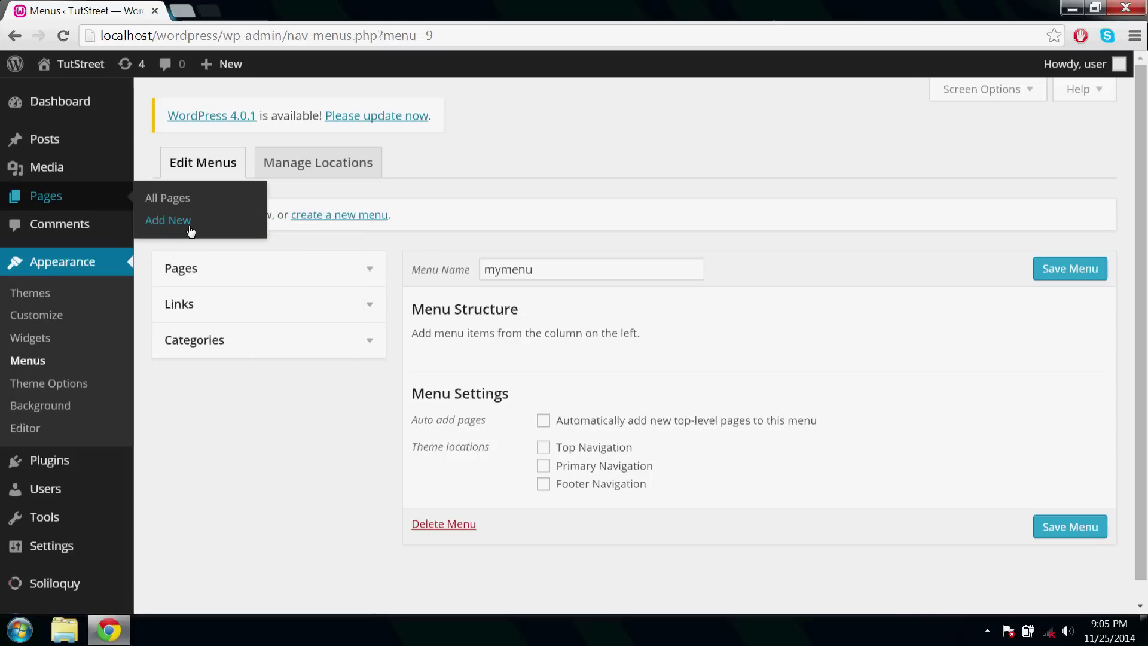
click(194, 309)
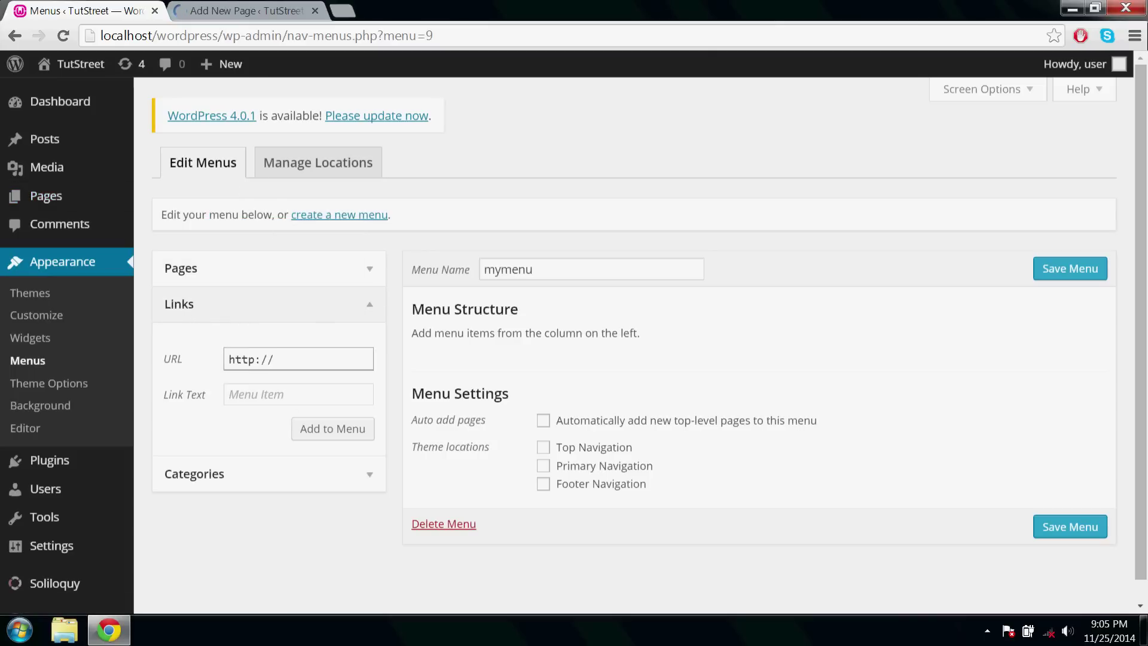
click(315, 319)
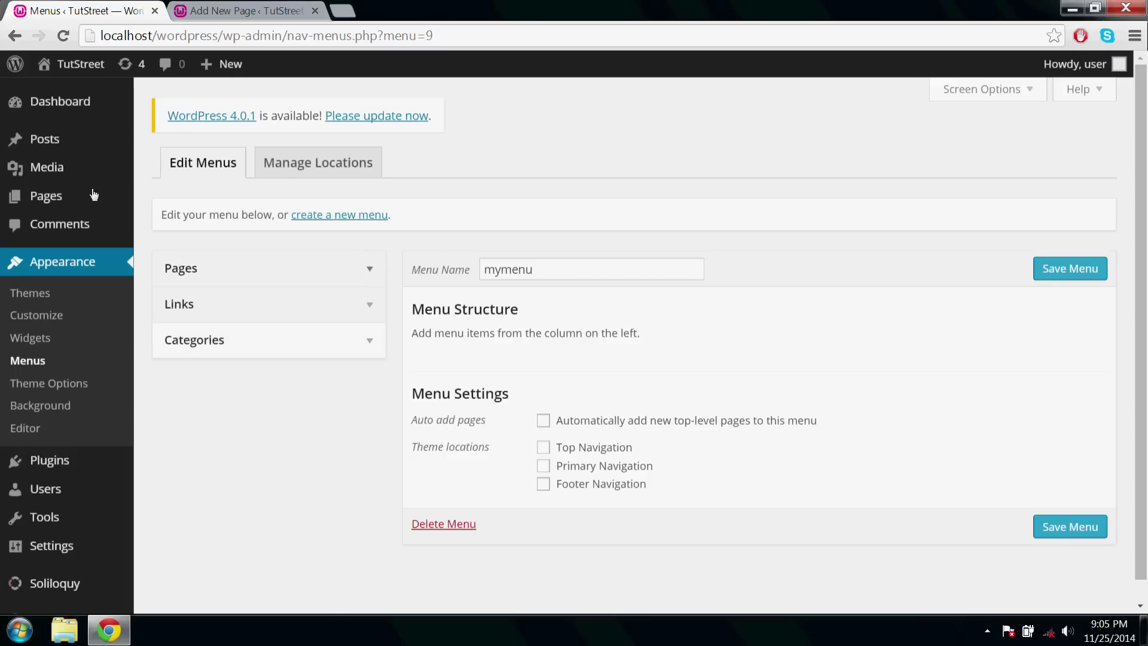
mouse_move(98, 150)
right_click(168, 193)
click(179, 196)
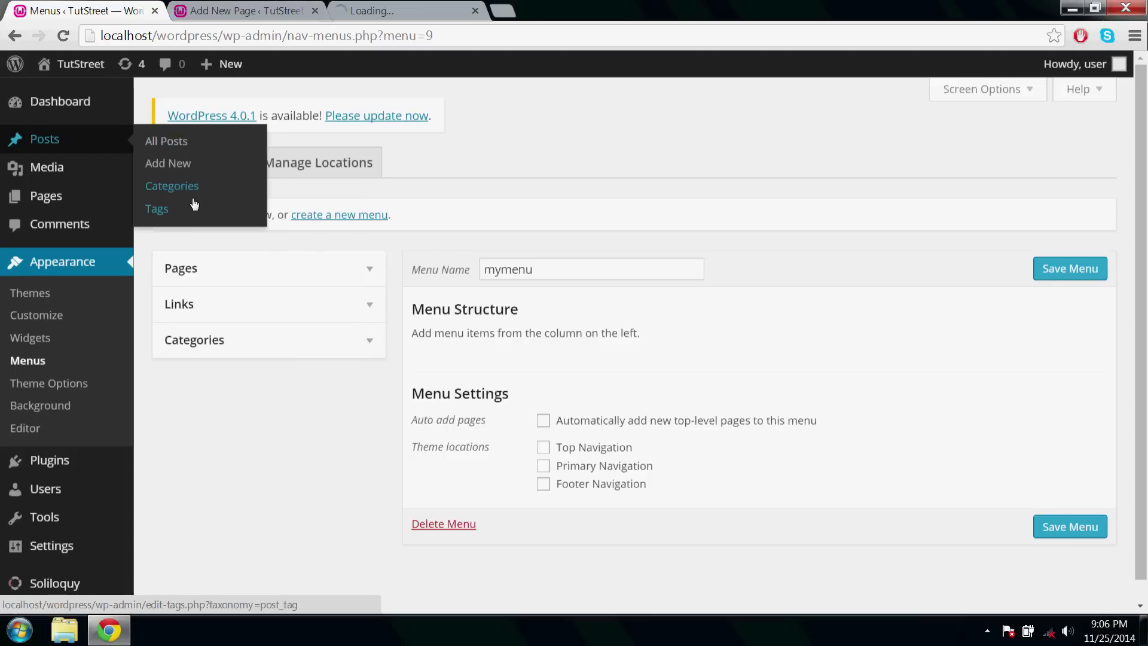
Title the new page 'About Us' and publish it.
click(204, 15)
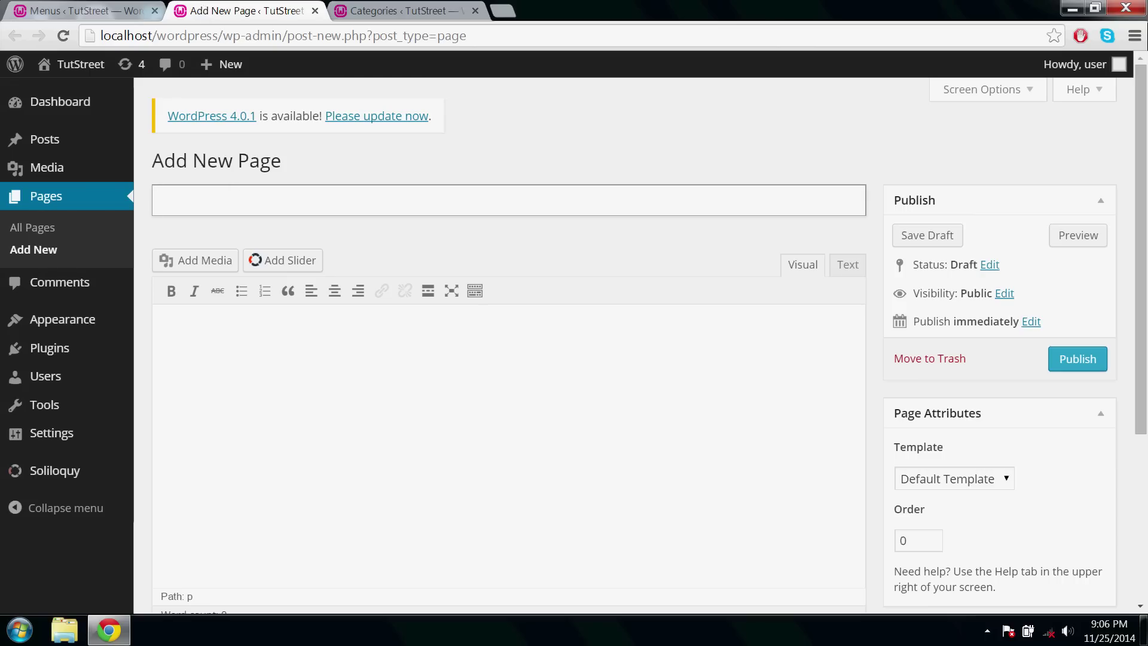
text(About Us)
click(1097, 359)
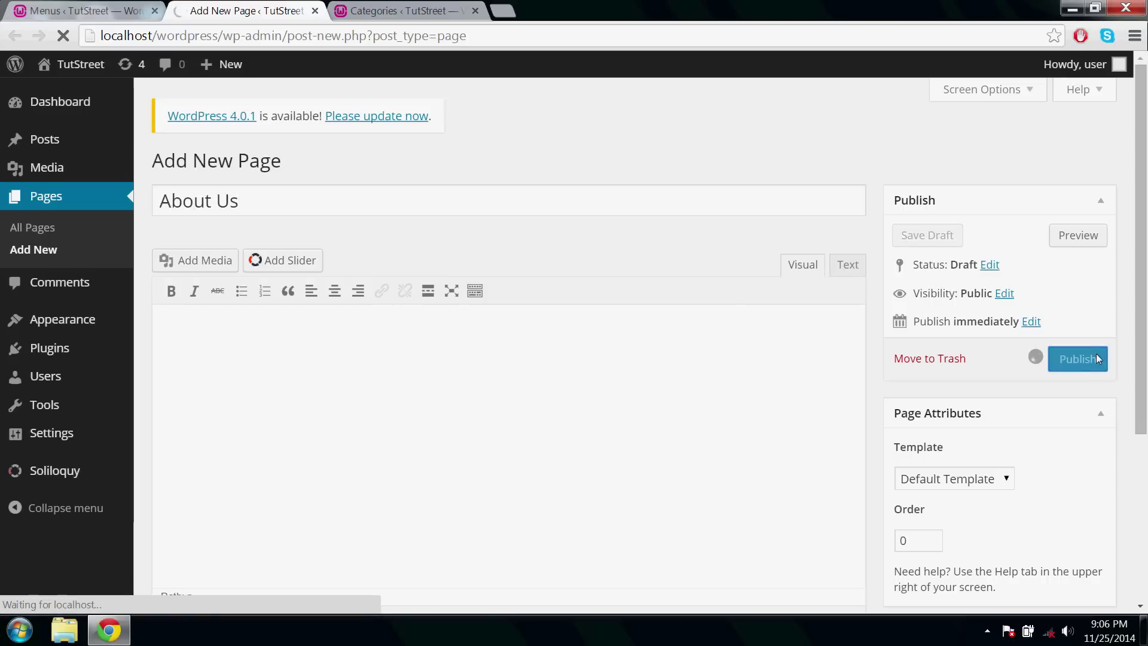
click(315, 12)
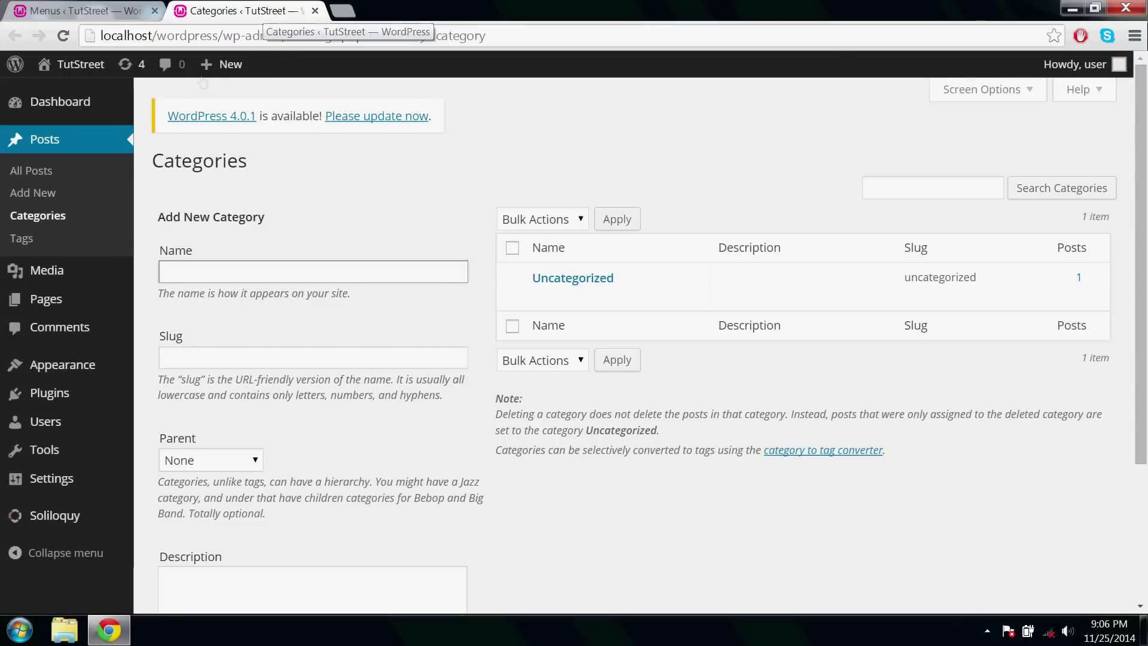
Publish a second page titled 'Contact Us', then list all pages.
mouse_move(46, 299)
click(150, 323)
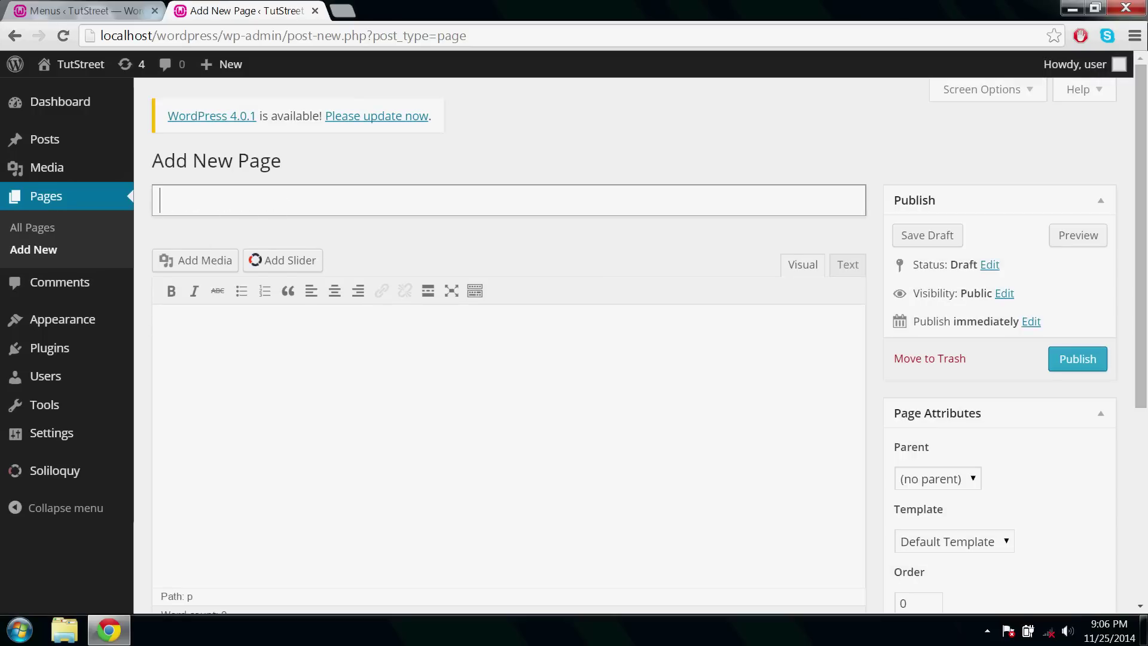
text(Contact Us)
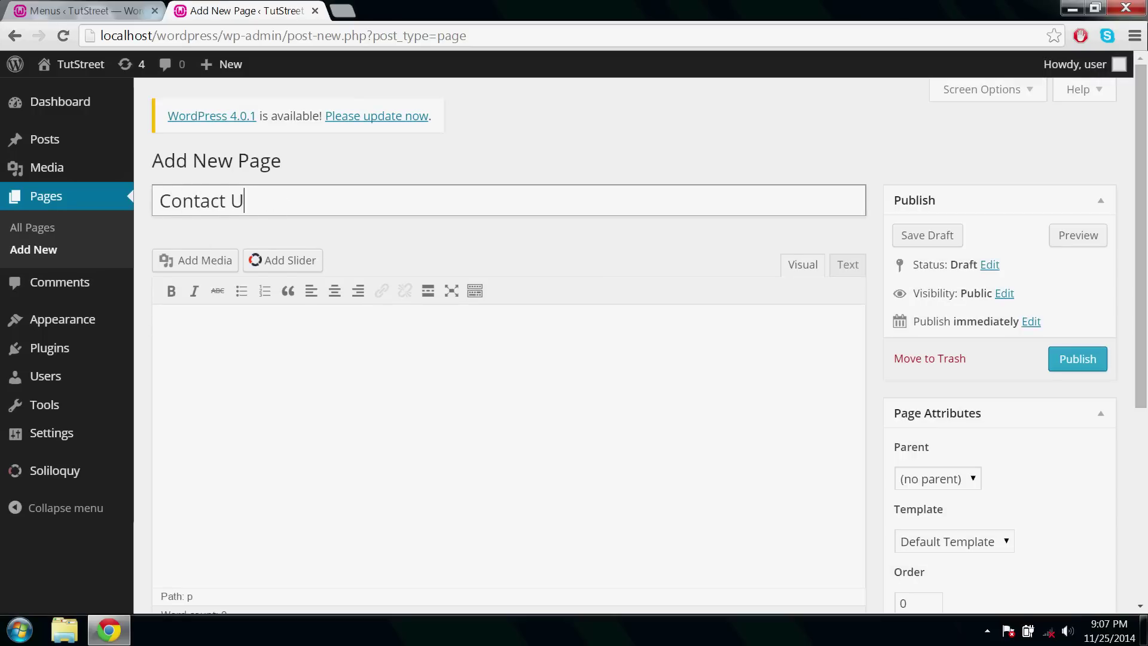
click(1066, 357)
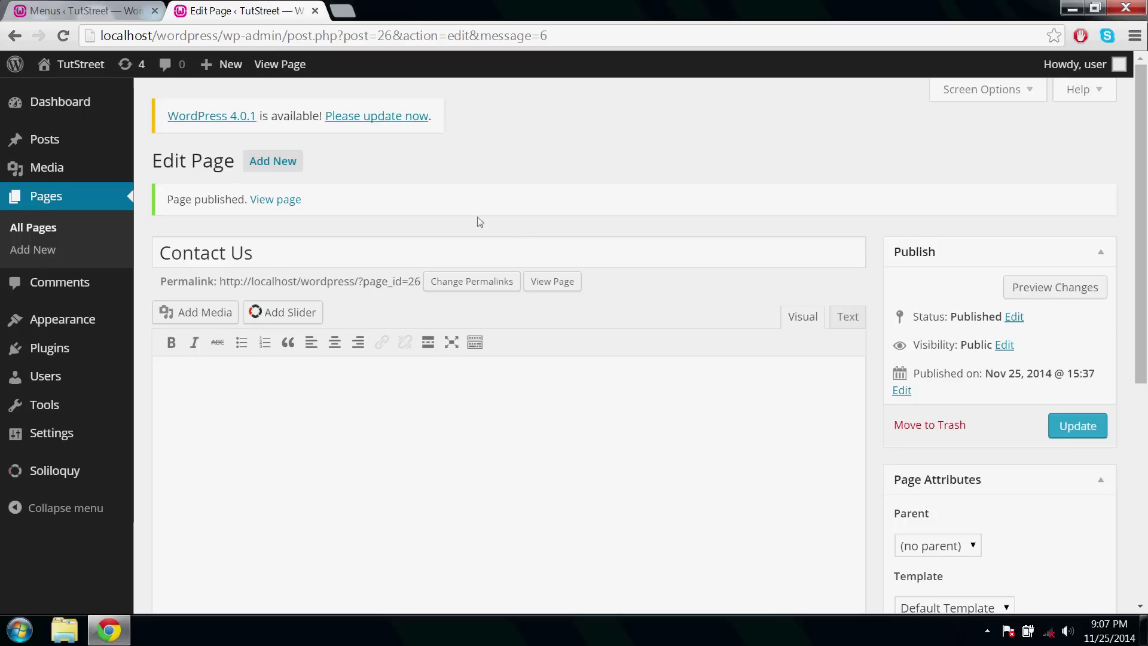
click(48, 200)
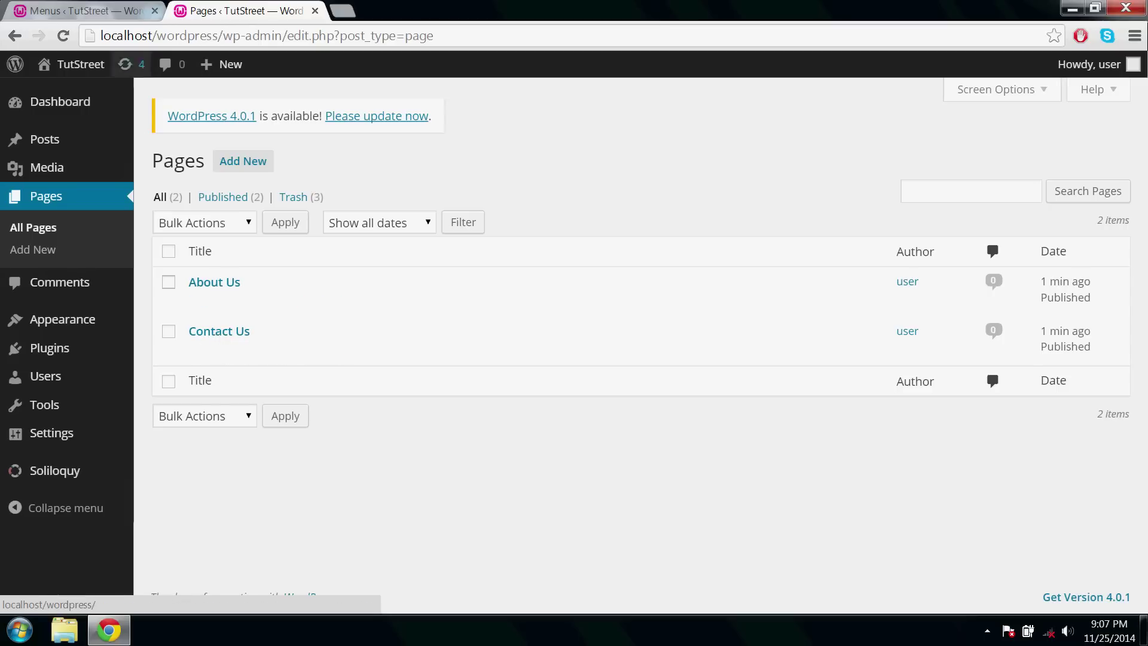
Add the Home, About Us and Contact Us pages to mymenu and save it.
click(84, 10)
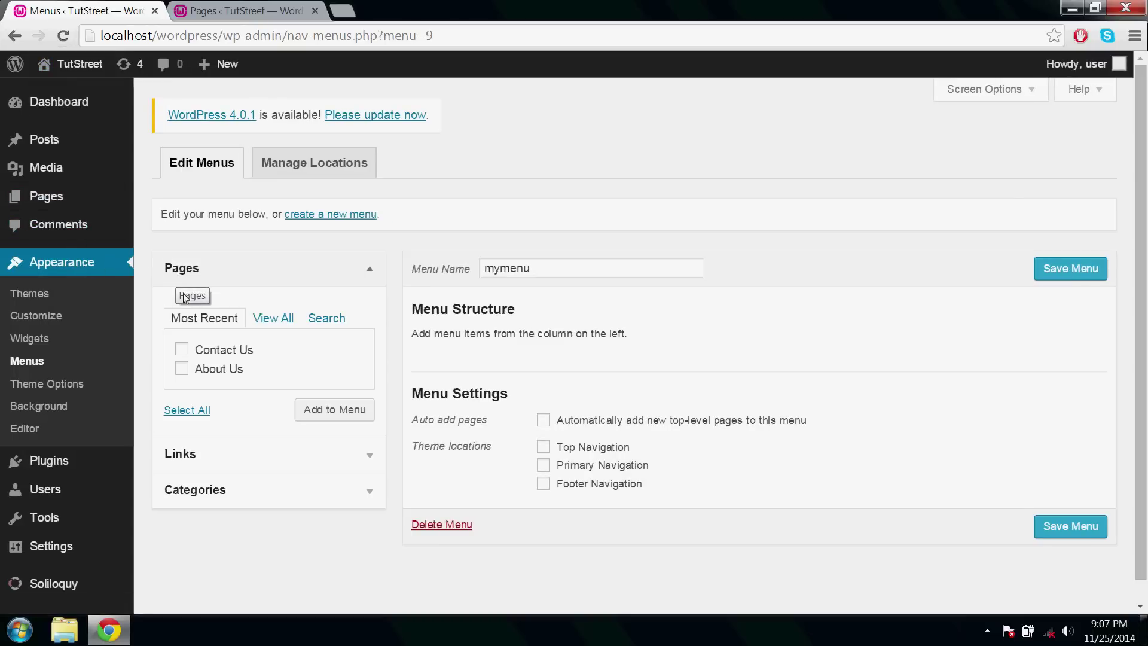
click(272, 318)
click(187, 428)
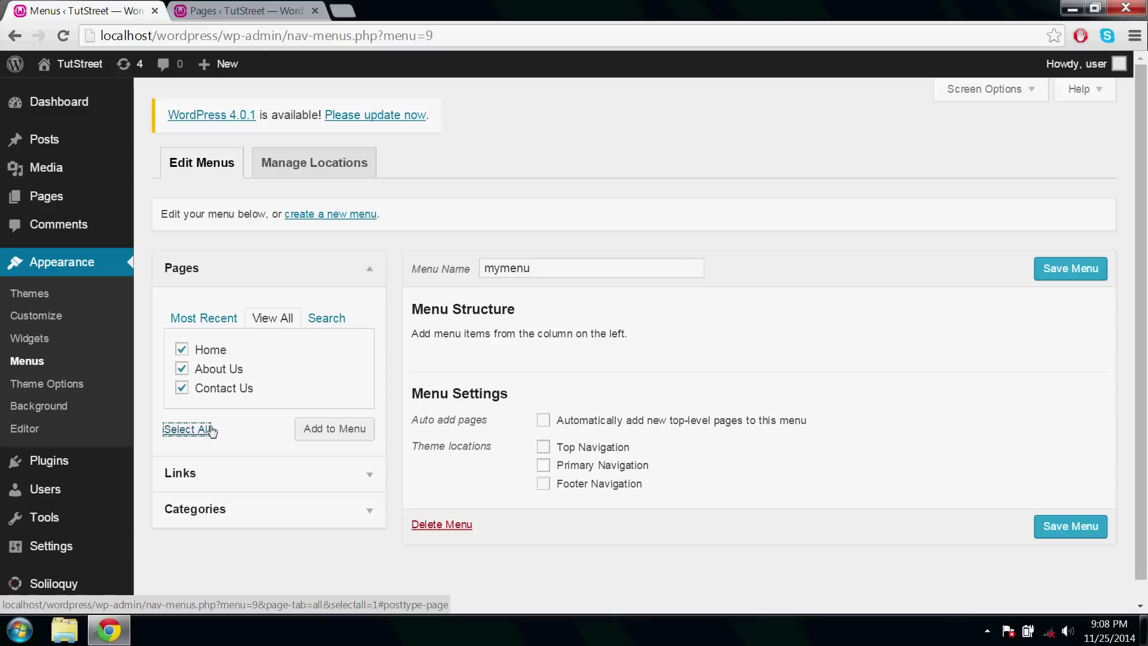
click(317, 431)
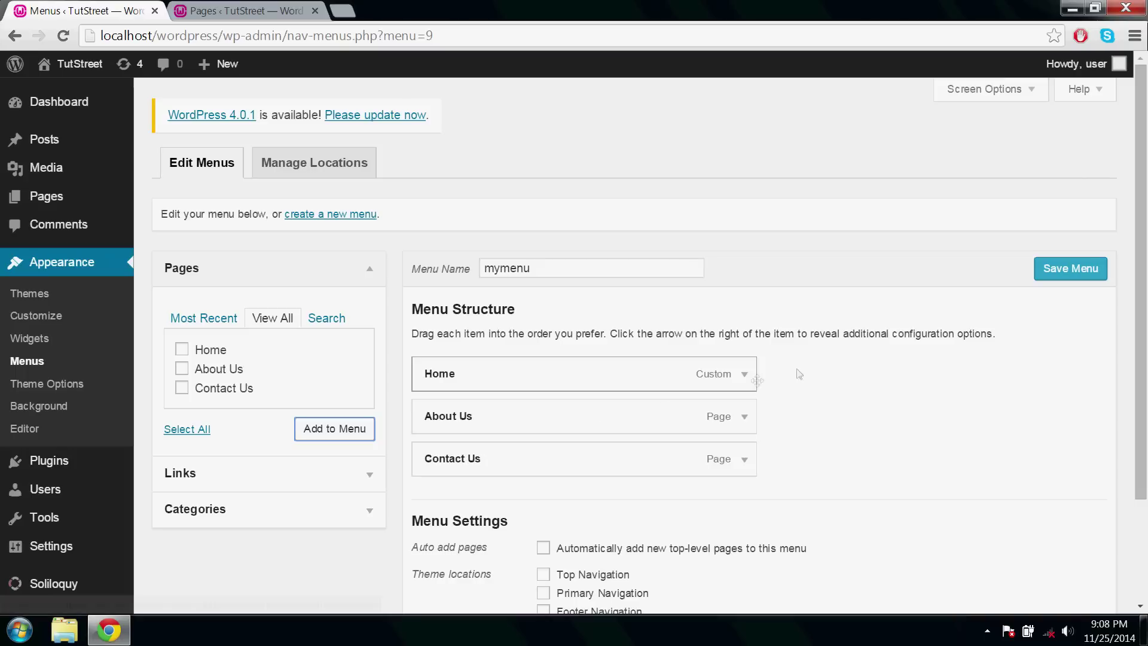
click(1078, 269)
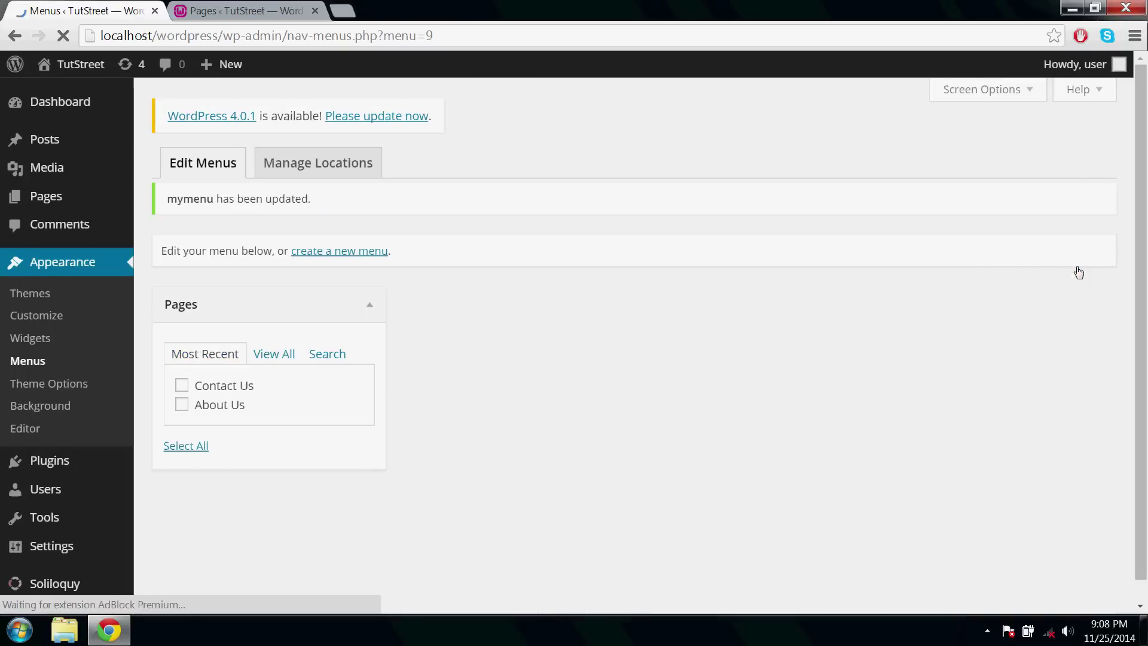
Check the live site in a new tab, then return to the admin Pages list.
click(343, 12)
text(localhost/wordpress/)
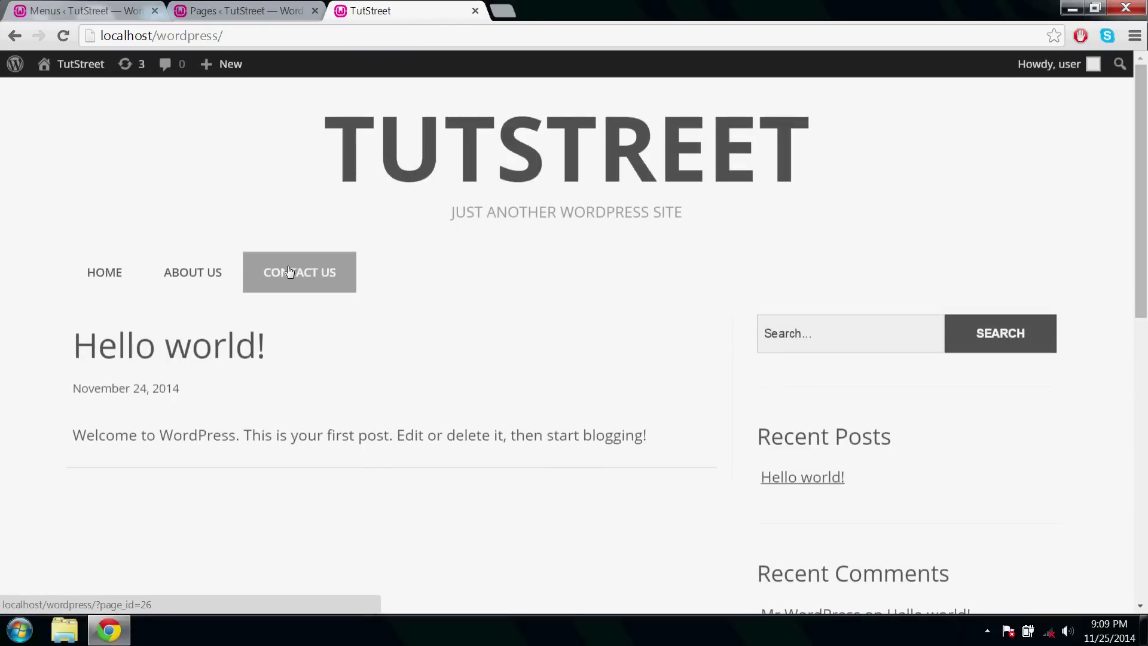
click(267, 12)
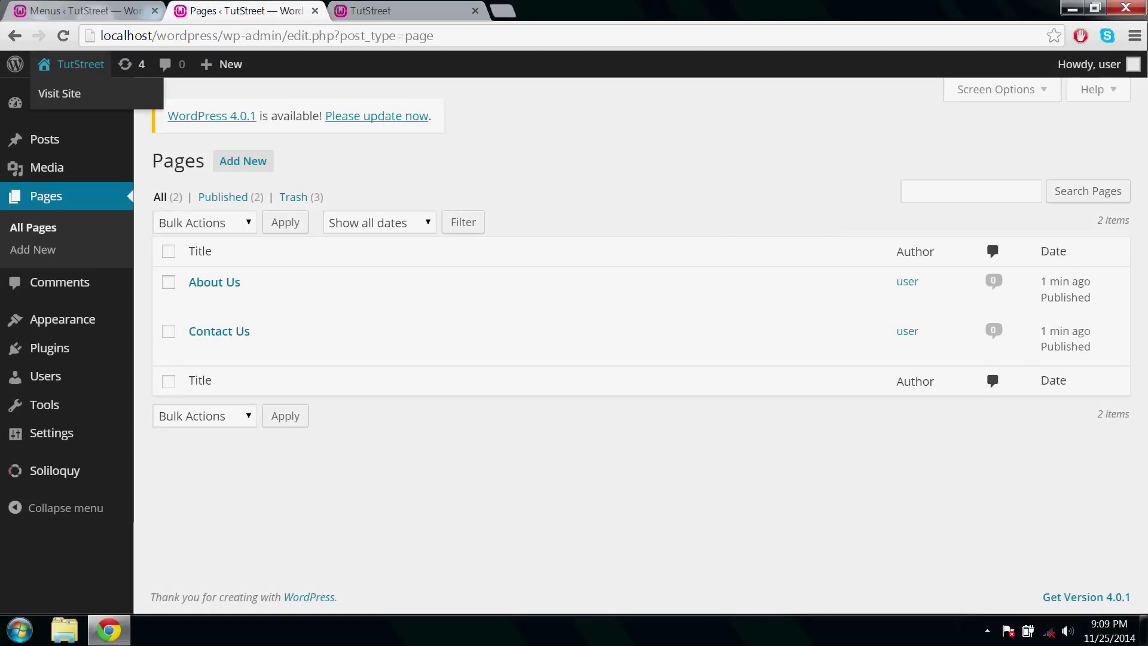
Create the categories Adobe photoshop, Adobe Audition and Adobe premiere.
mouse_move(44, 143)
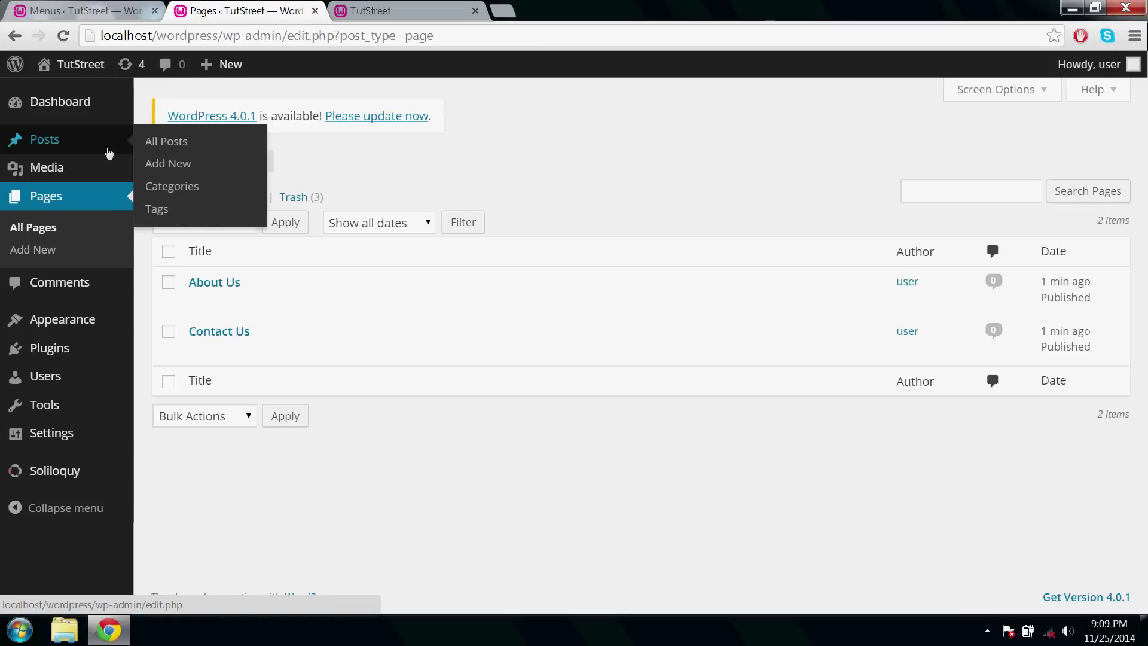
click(156, 193)
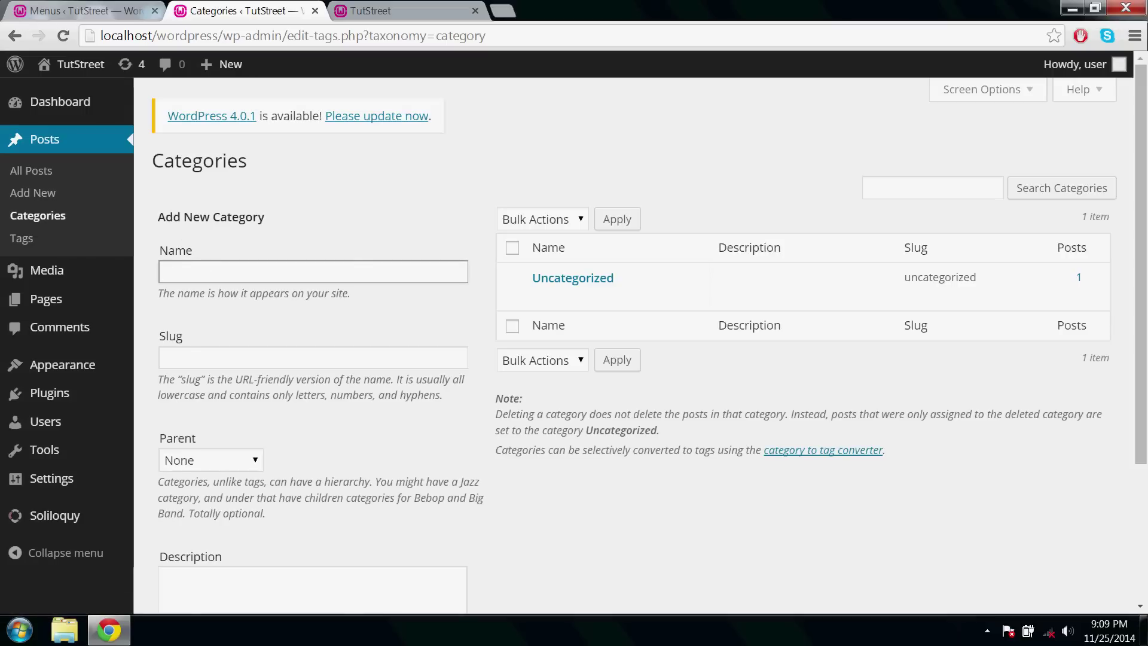
text(Adobe photoshop)
scroll(224, 418, down, 3)
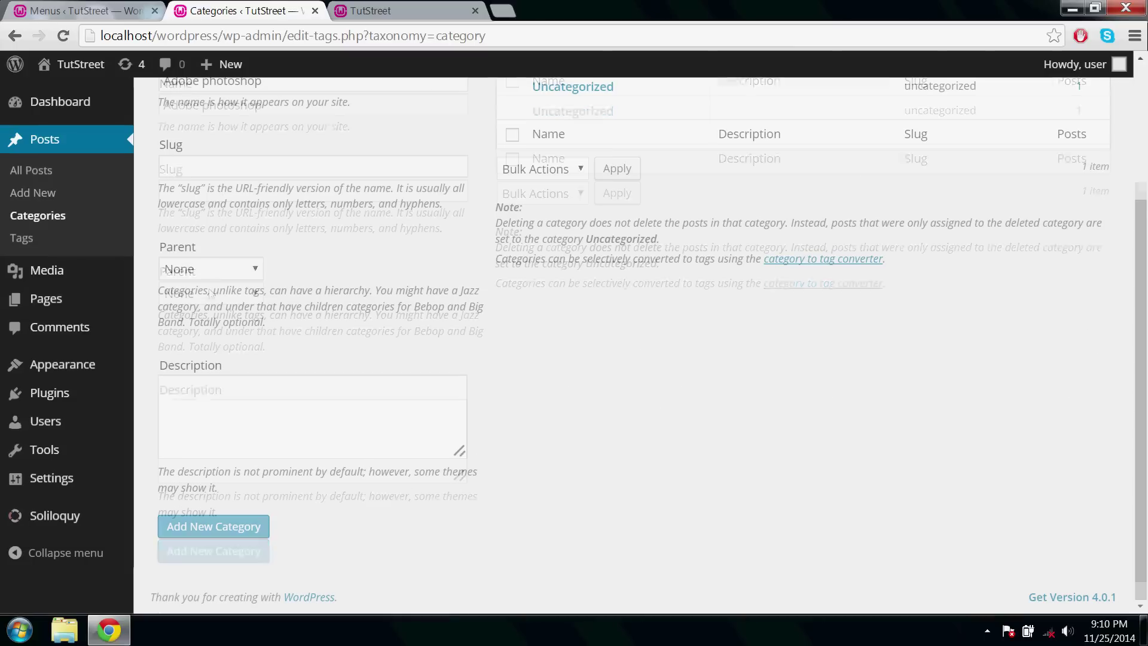
click(223, 534)
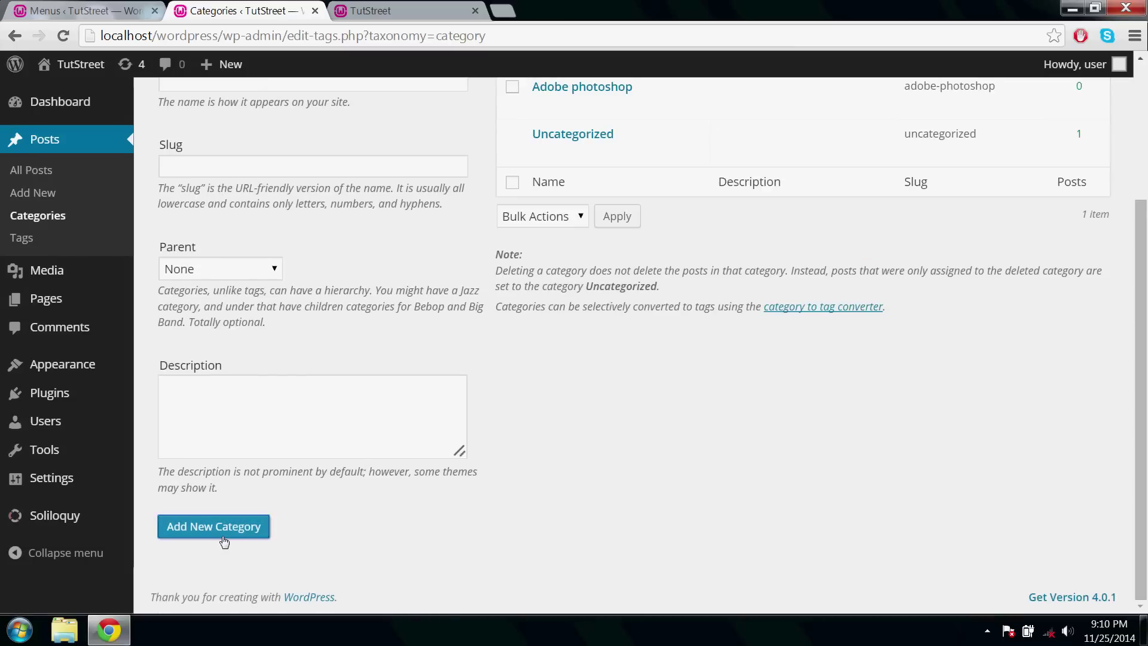
scroll(224, 541, up, 3)
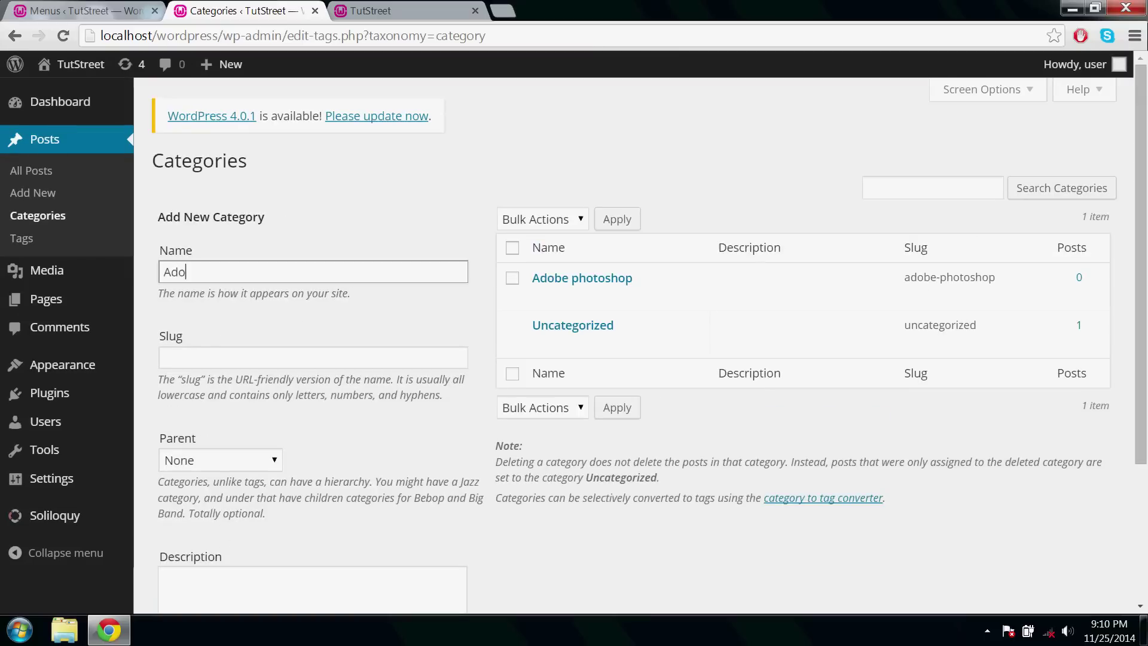
text(be Audition)
scroll(205, 266, down, 3)
click(206, 526)
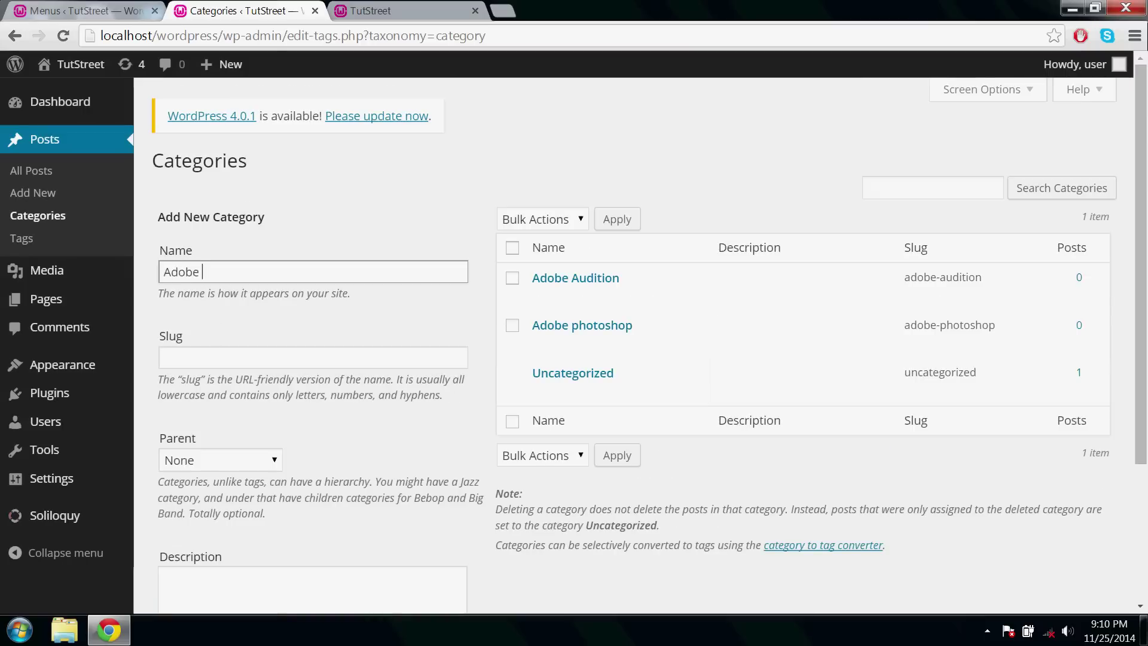
text(Adobe premiere)
scroll(633, 341, down, 3)
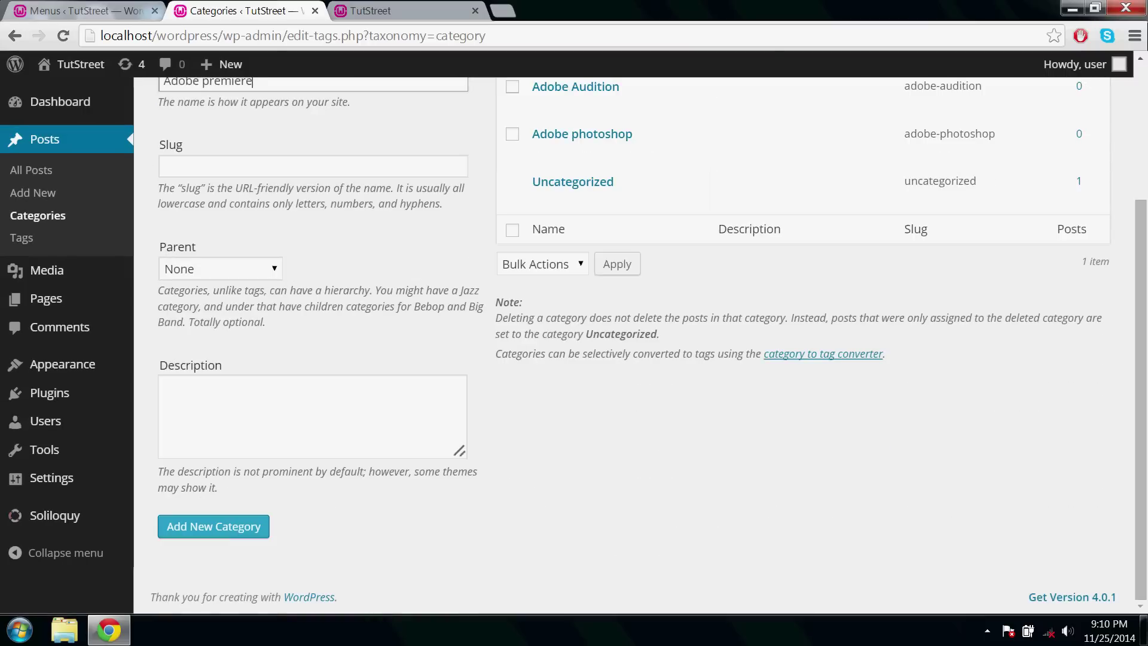
click(198, 525)
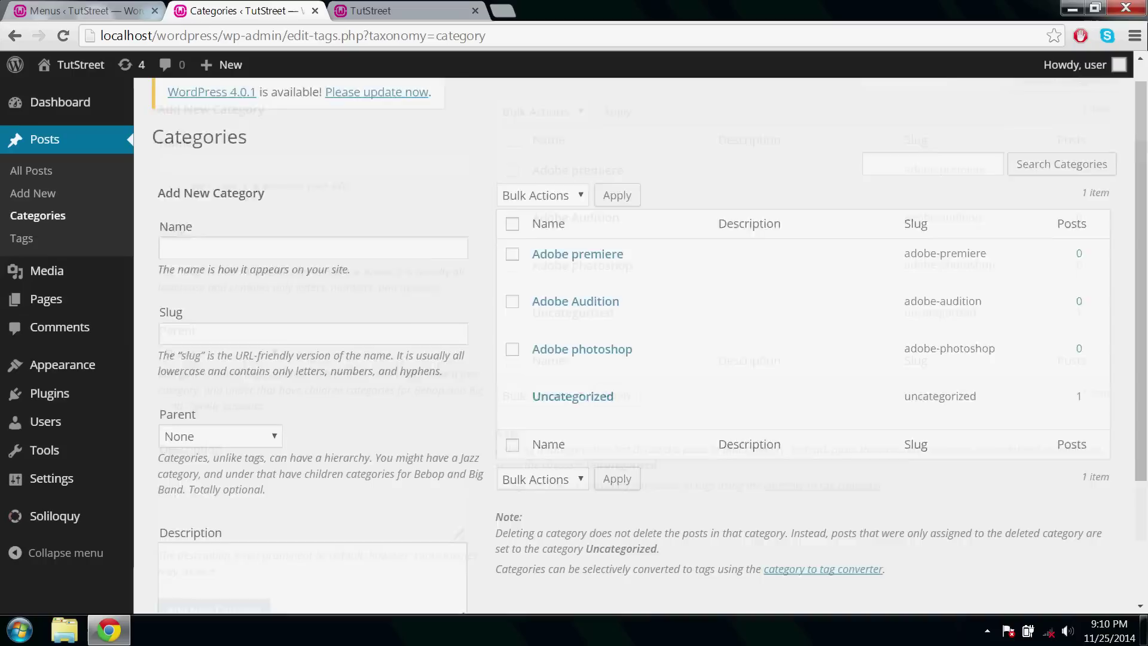
Create the categories Java, Android and PHP.
click(162, 272)
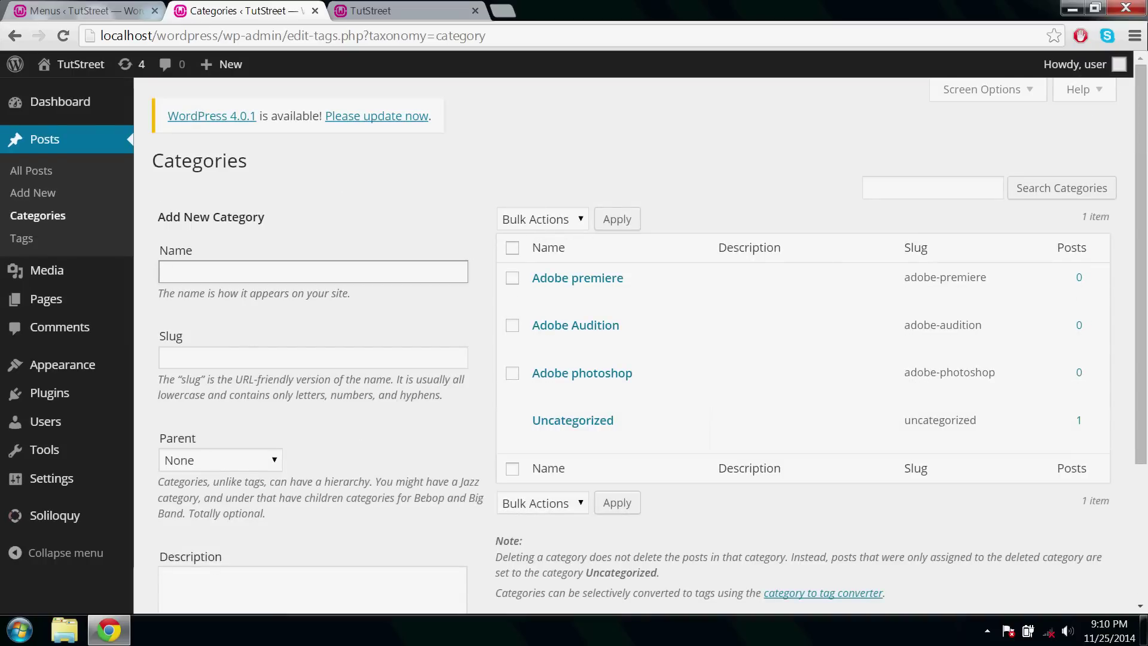
text(Java)
scroll(269, 272, down, 3)
click(256, 527)
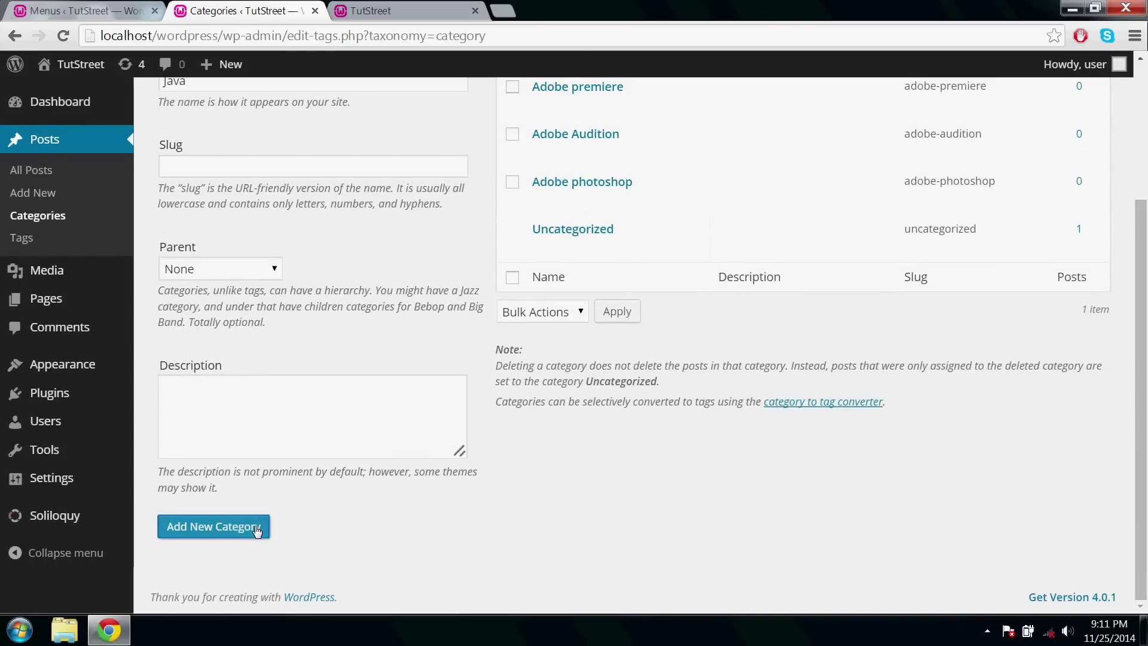
scroll(255, 529, up, 3)
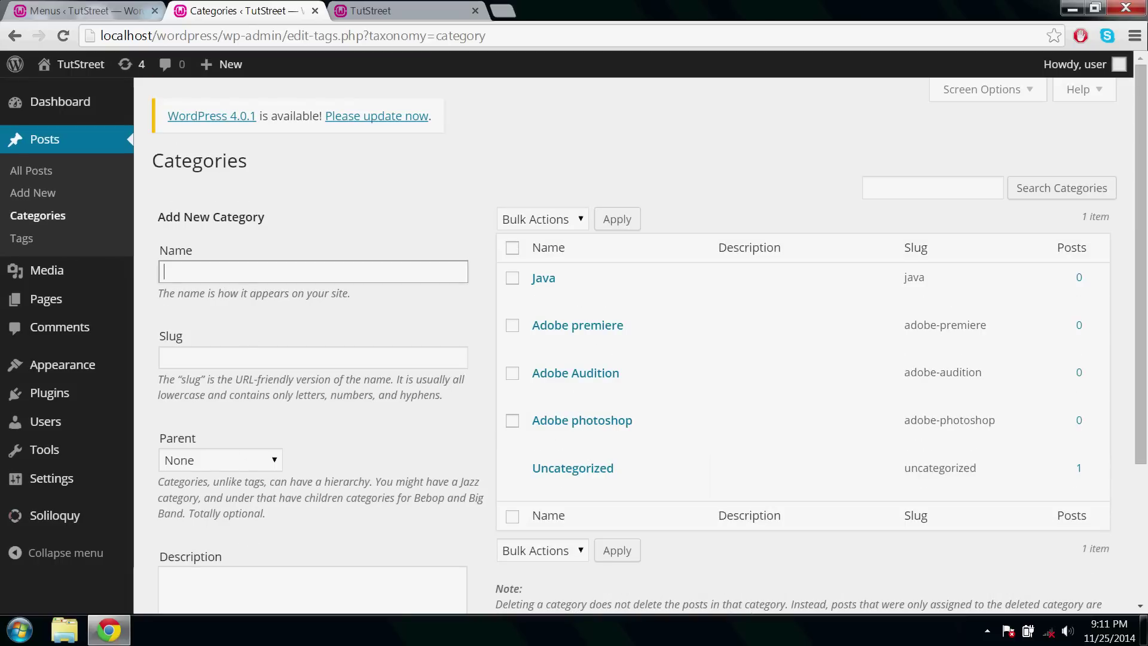
text(Android)
scroll(255, 279, down, 3)
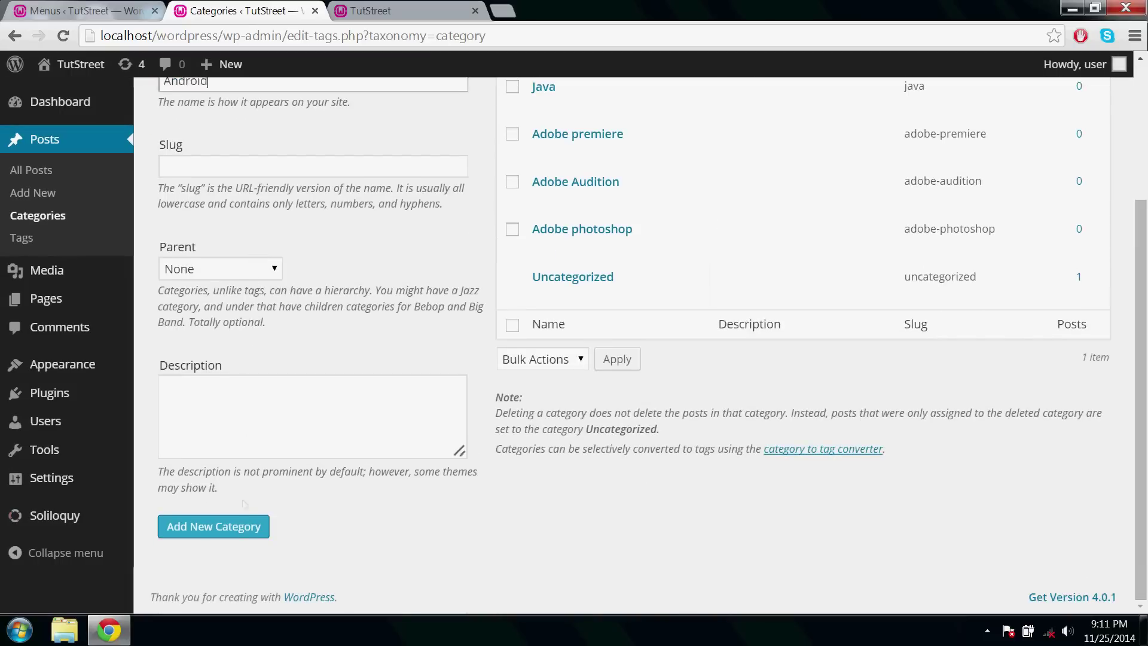
click(241, 526)
scroll(241, 526, up, 3)
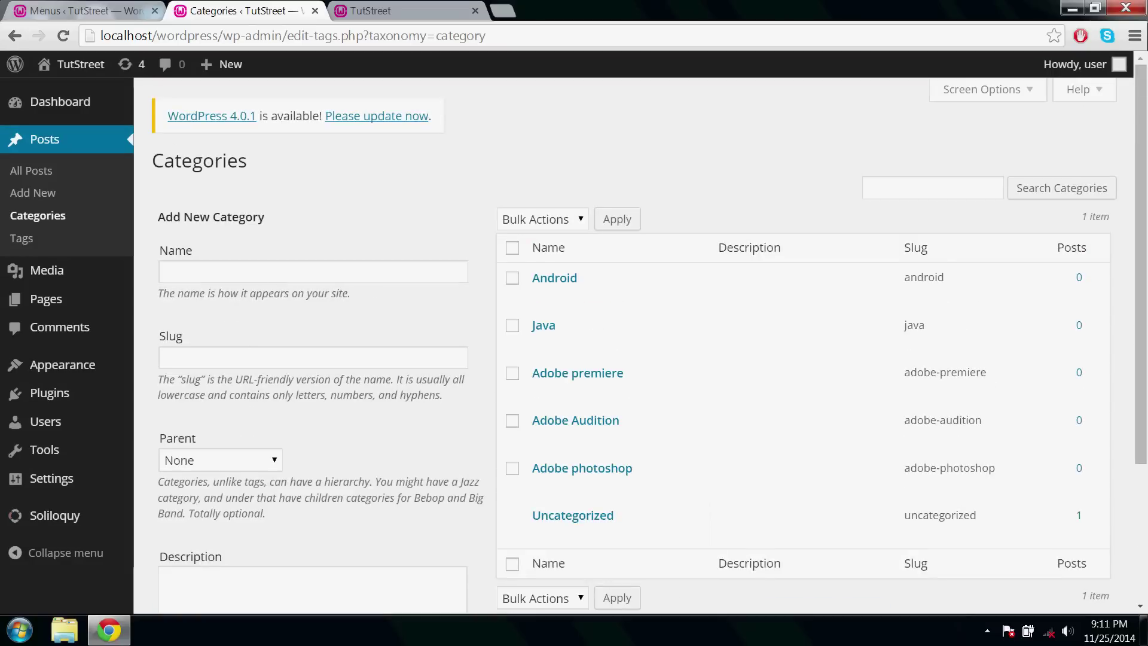
click(243, 273)
text(PHP)
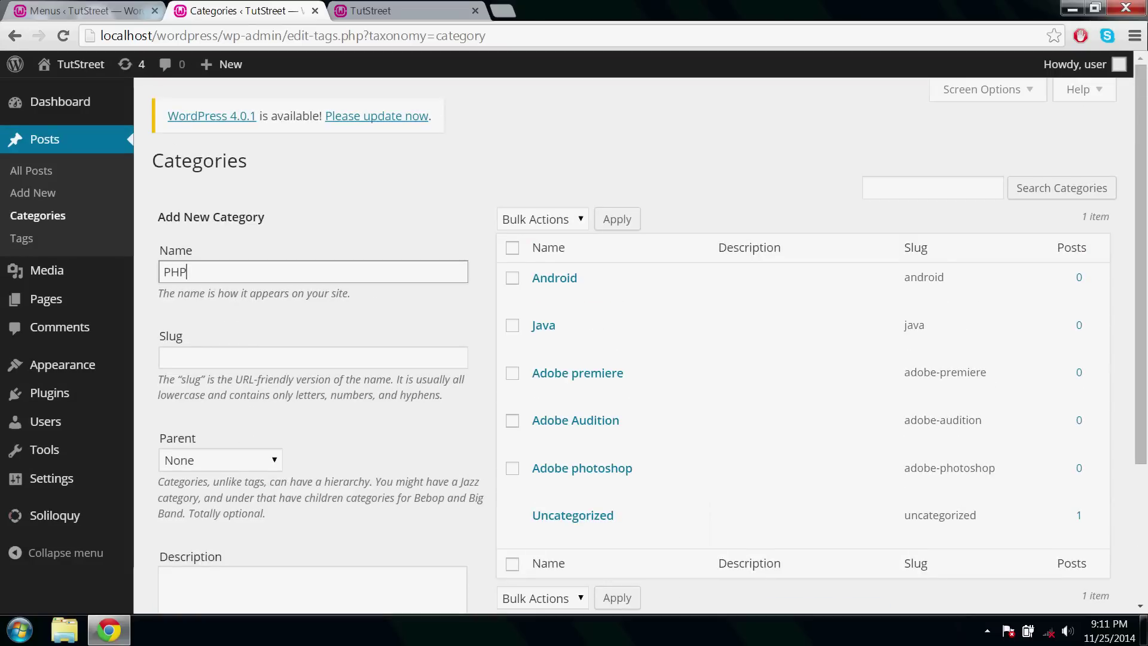
scroll(242, 287, down, 3)
click(221, 527)
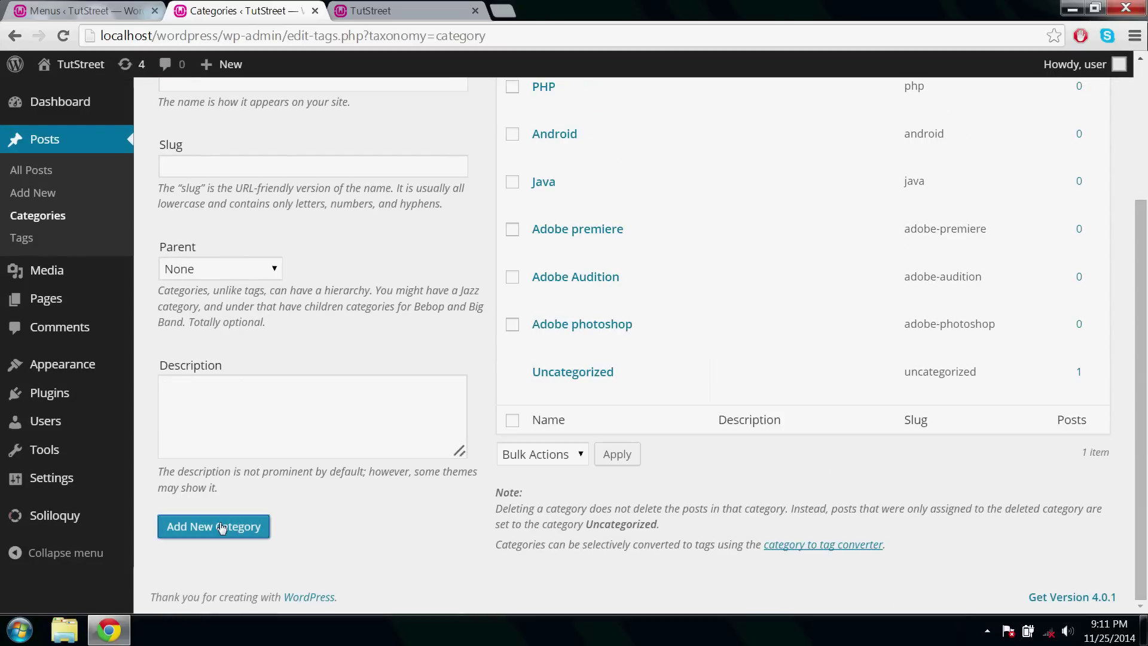
click(53, 12)
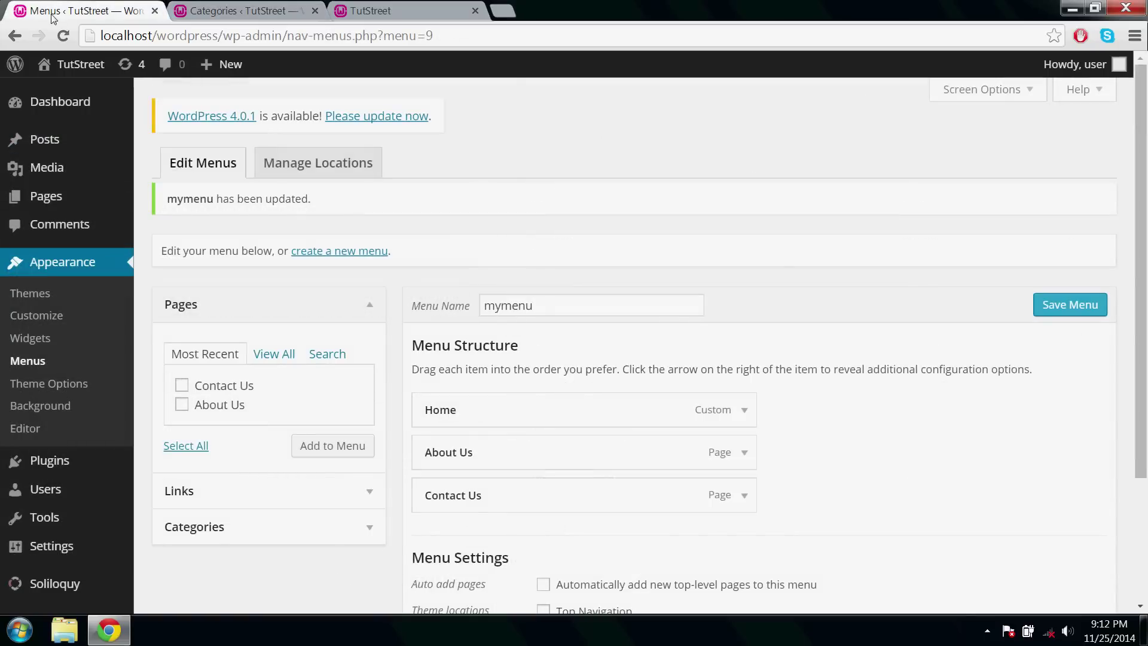
click(209, 489)
click(275, 395)
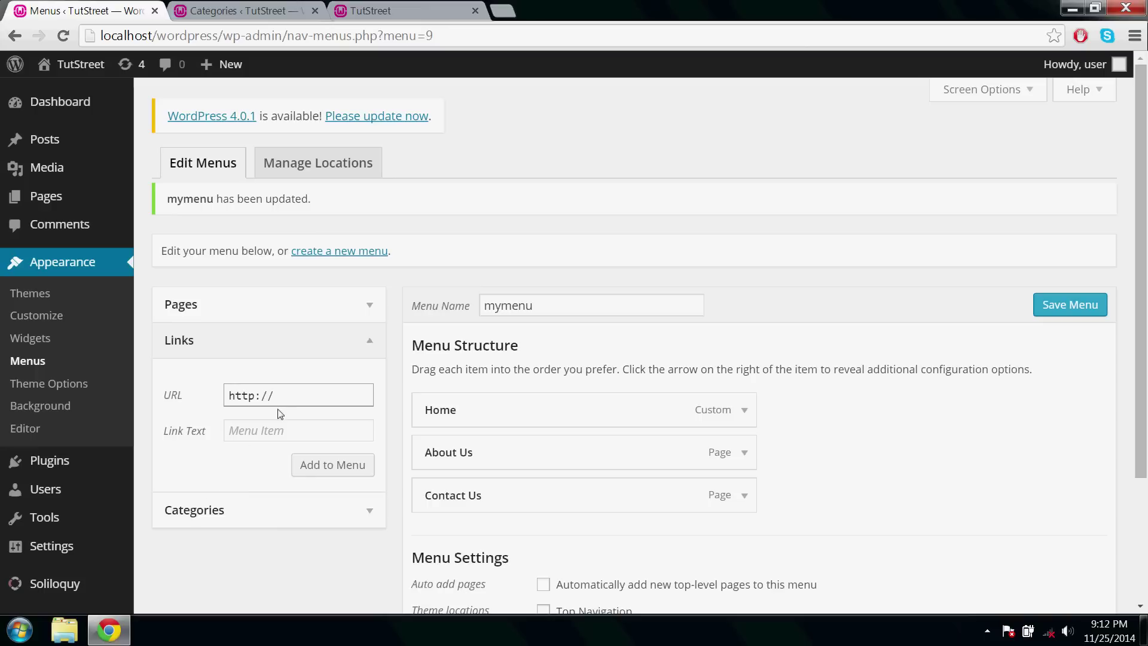
click(299, 431)
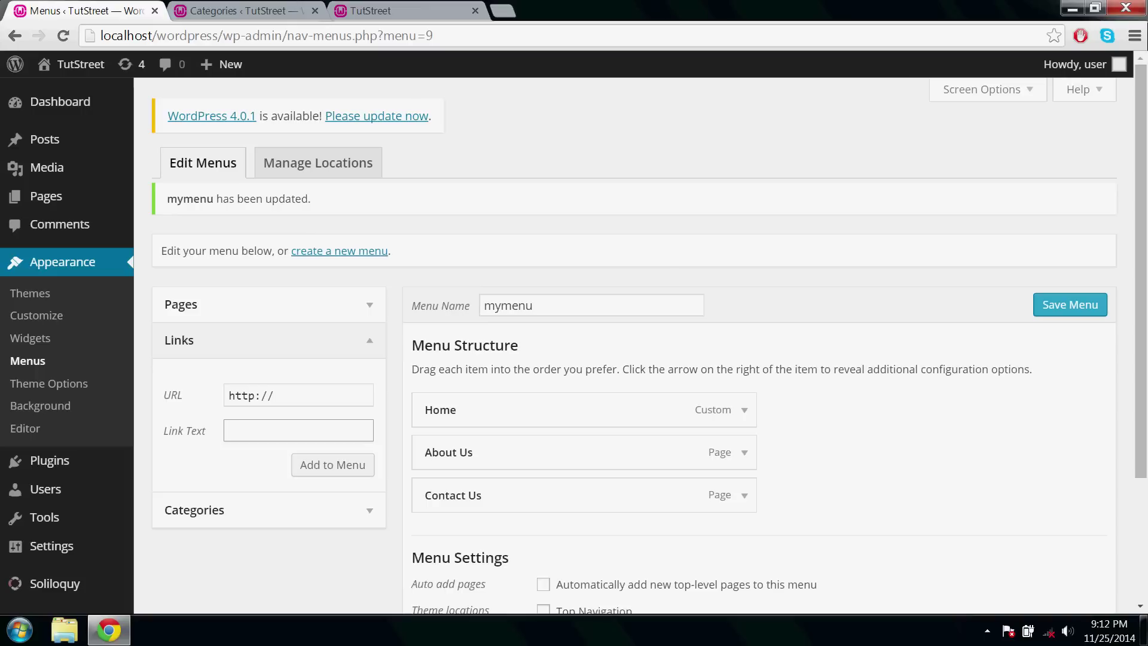
text(Editing)
click(274, 395)
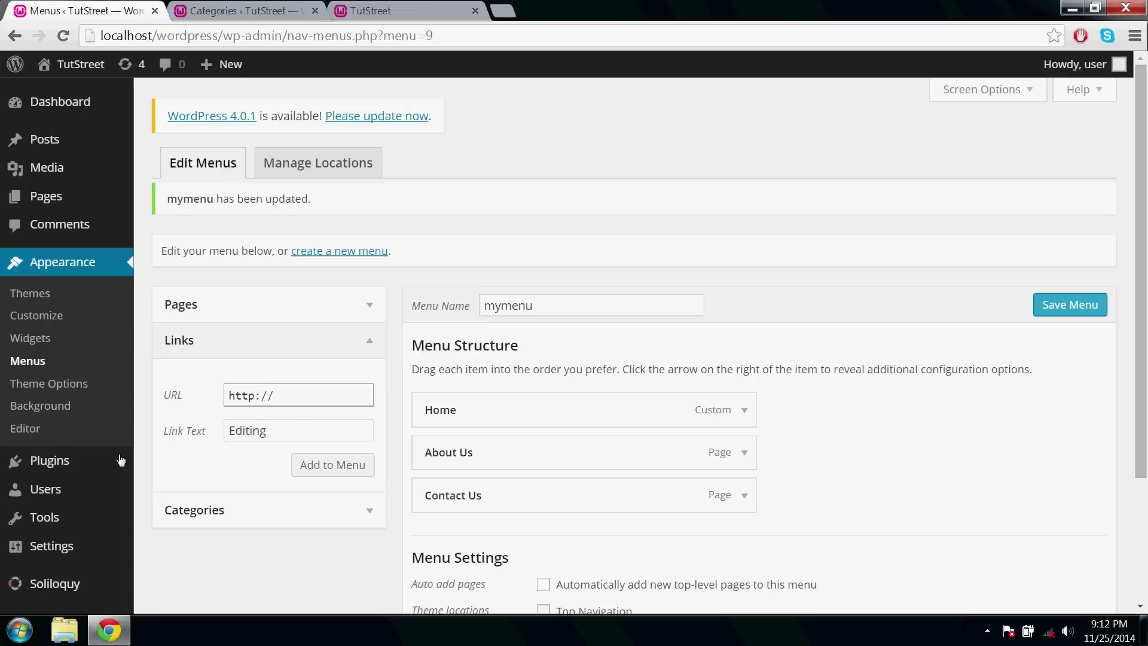
mouse_move(100, 467)
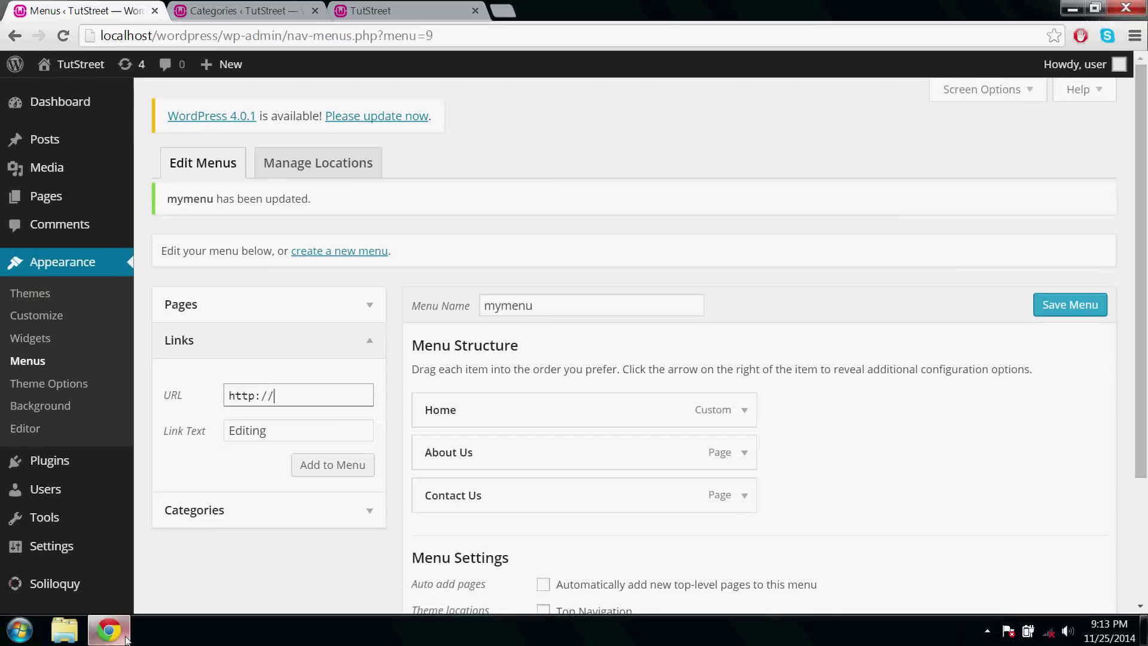
click(276, 9)
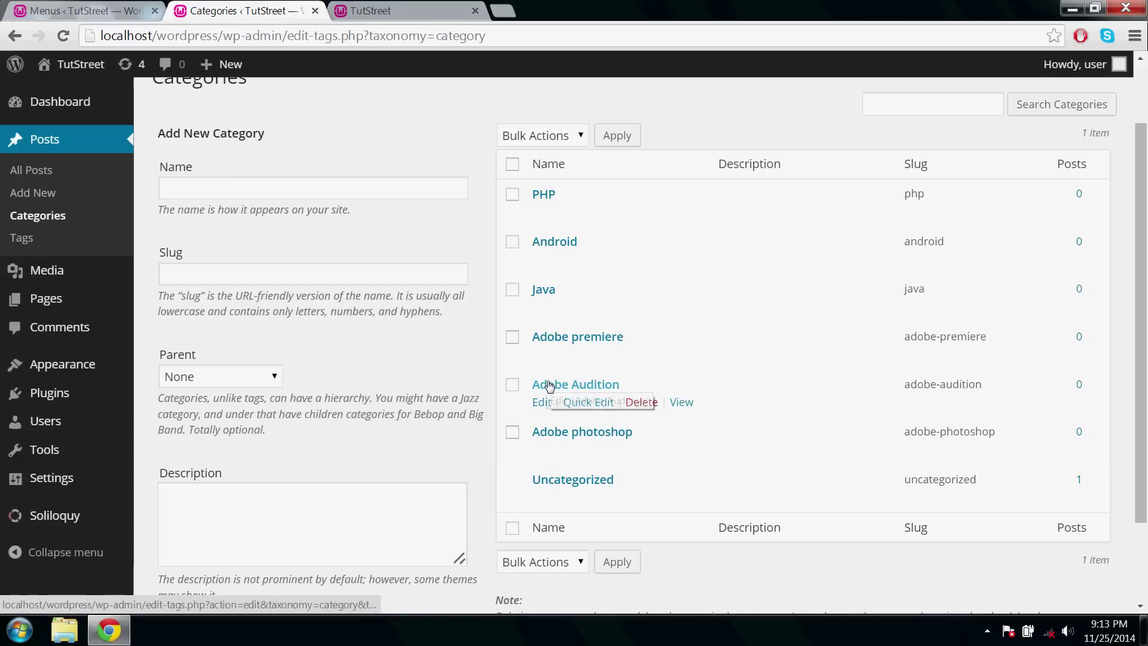
Copy a category archive address and add 'Editing' to mymenu with the URL ending ?cat=11.
right_click(683, 404)
click(717, 415)
click(378, 13)
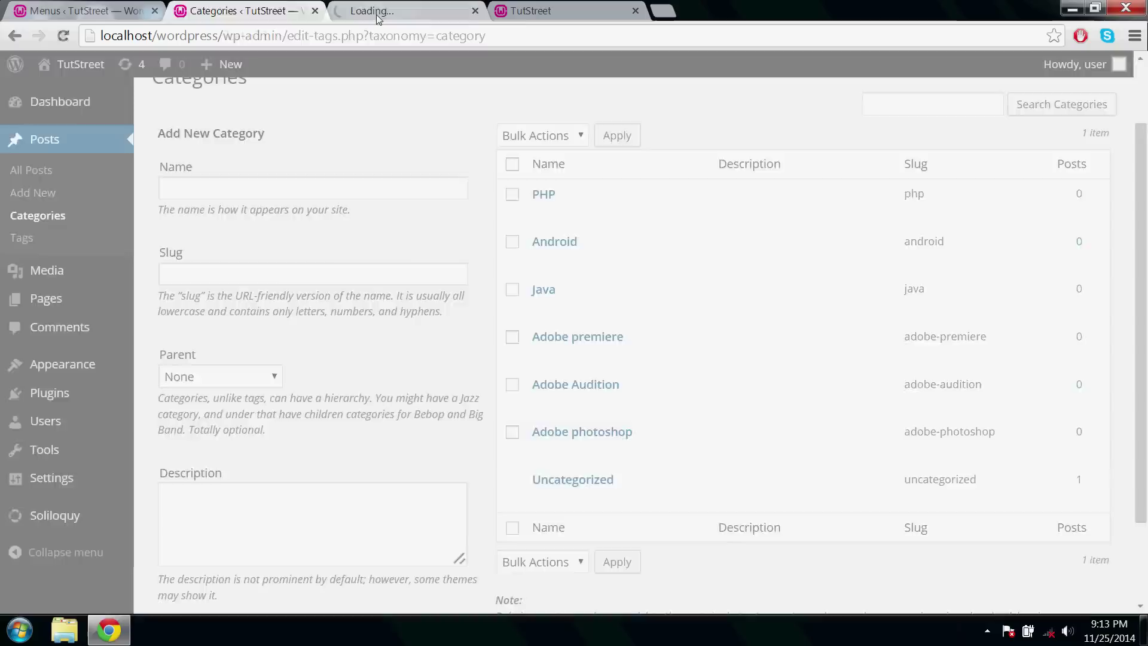
key(BackSpace)
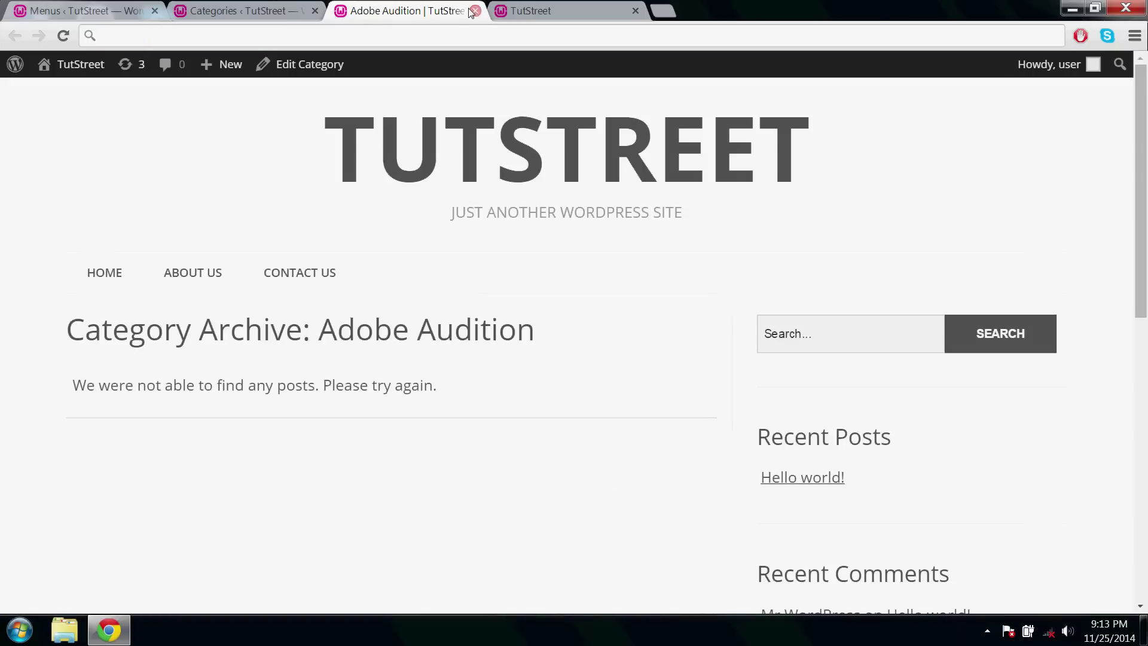
click(474, 11)
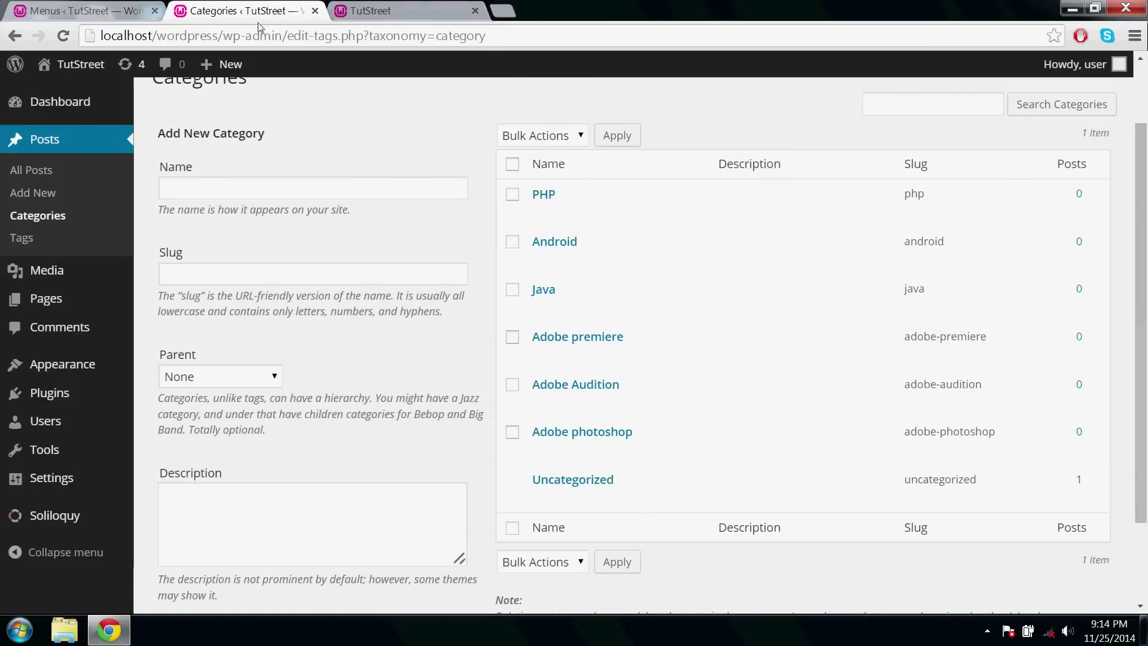
click(133, 18)
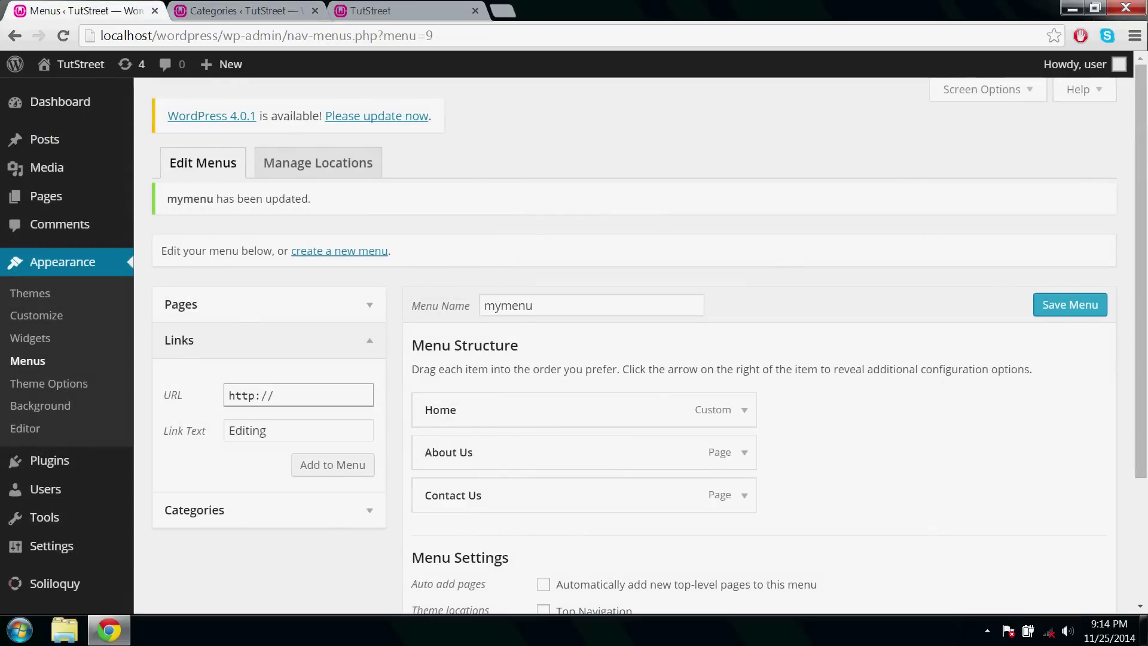
text(localhost/wordpress/?cat=1)
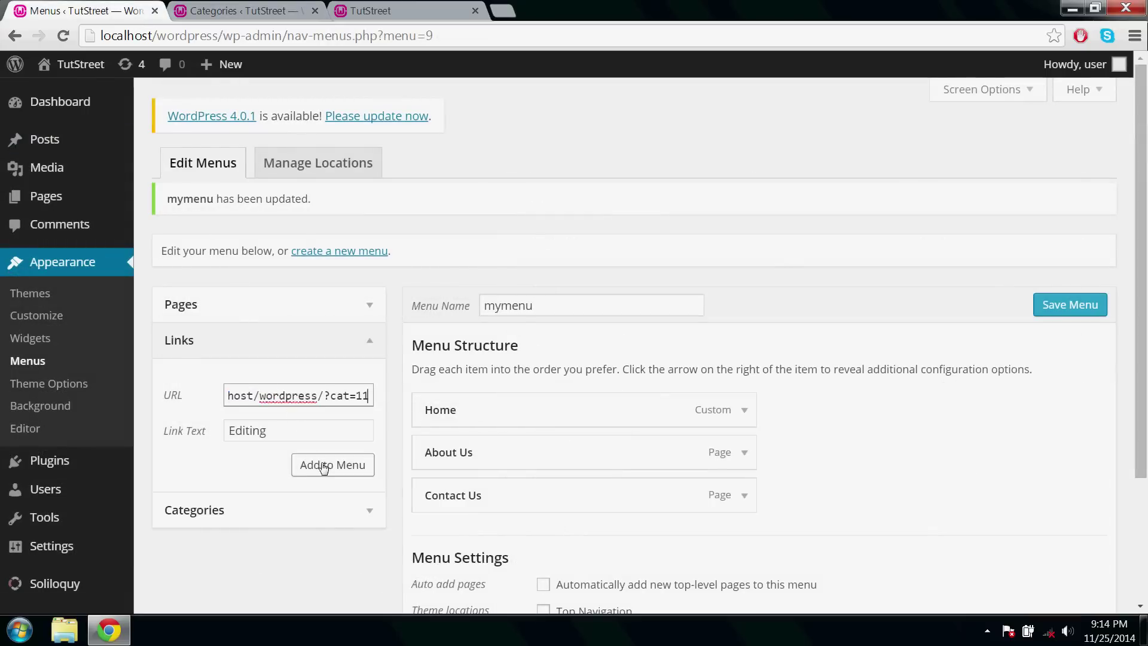
click(323, 465)
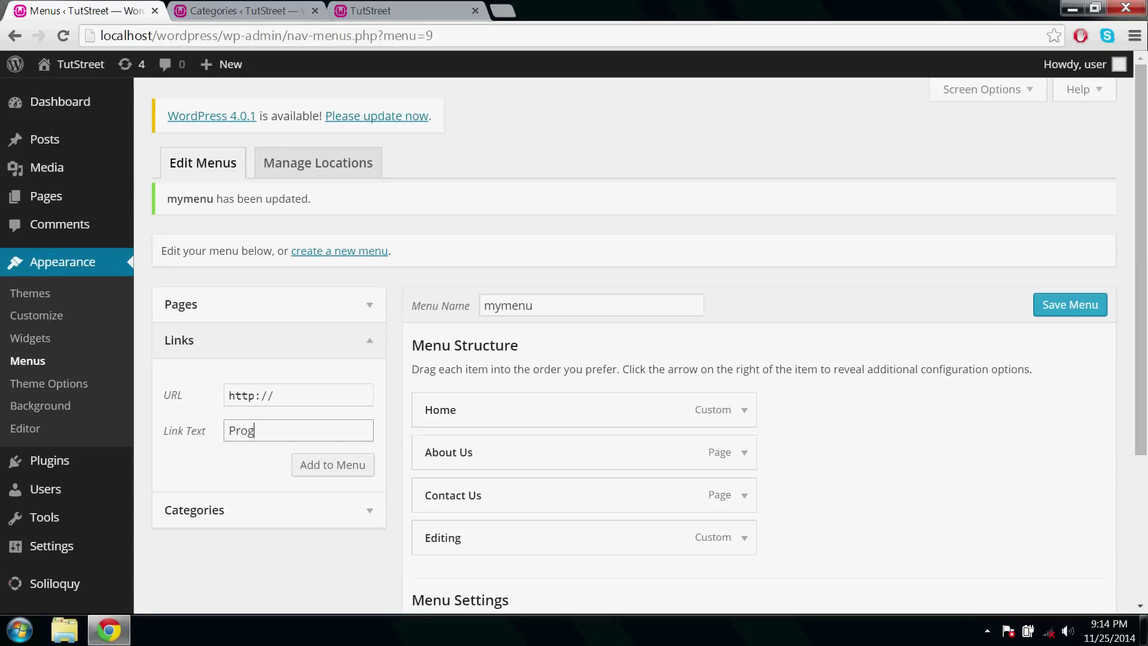
Add a 'Programming' custom link using the Java category address ending ?cat=13.
text(ramming)
click(275, 395)
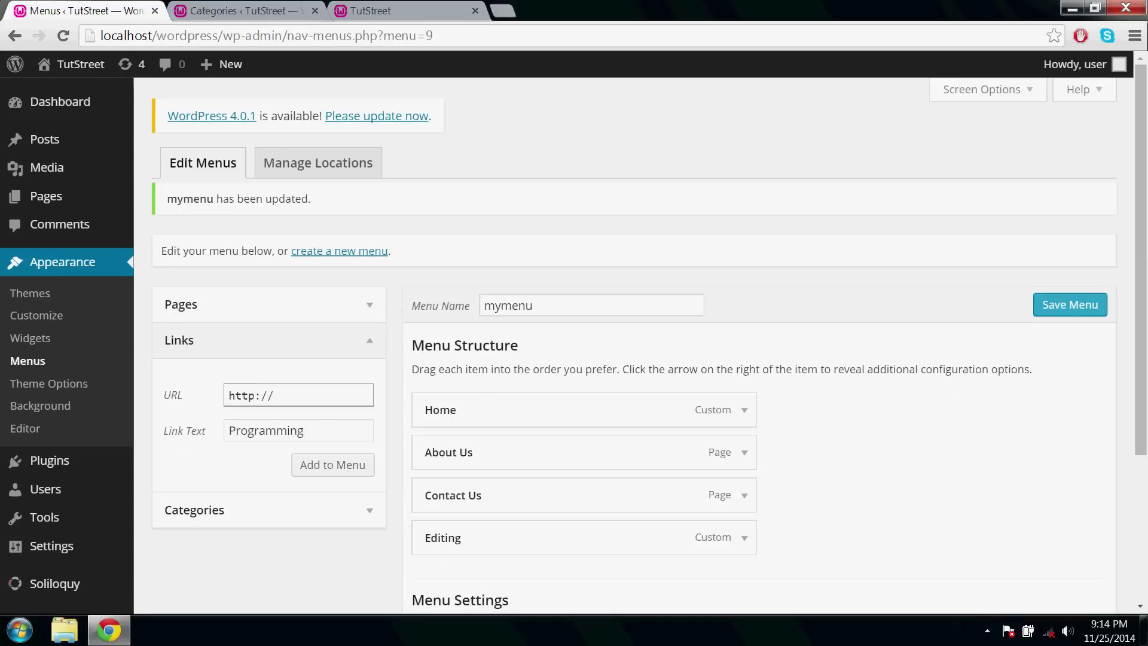
click(274, 17)
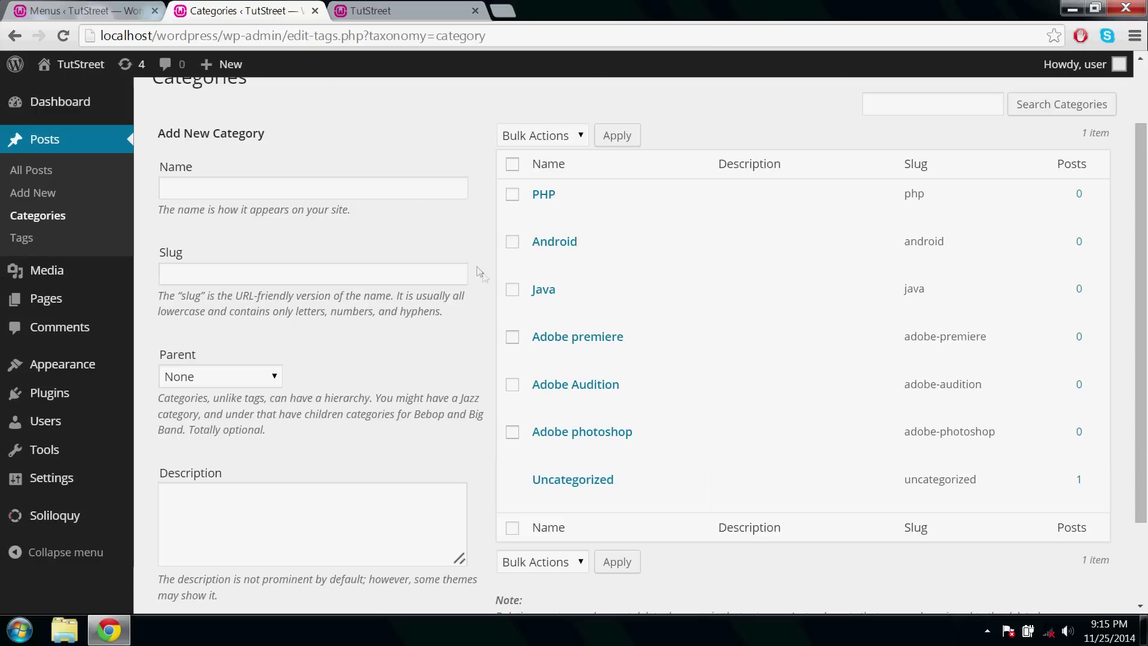
right_click(673, 308)
click(686, 312)
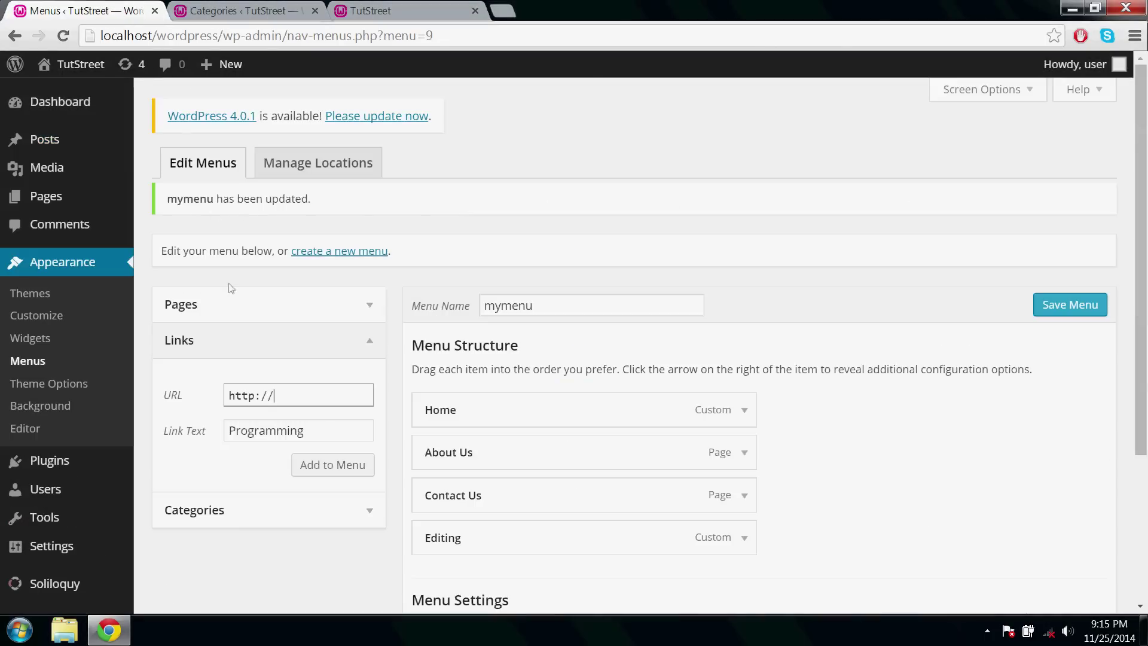
key(ctrl+a)
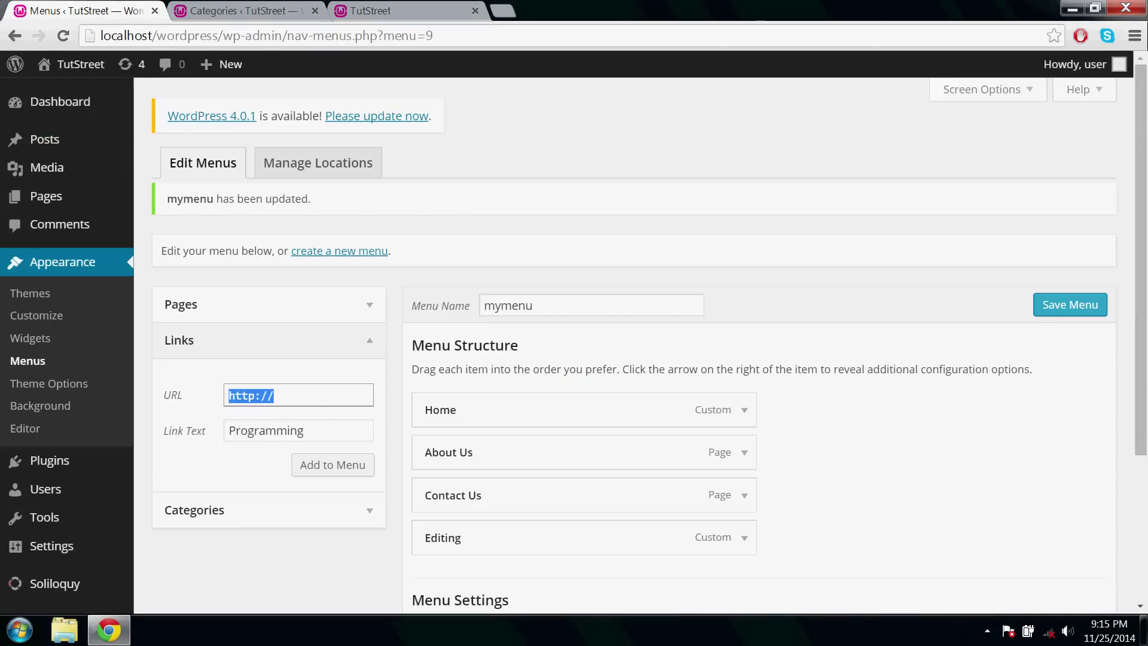
key(ctrl+v)
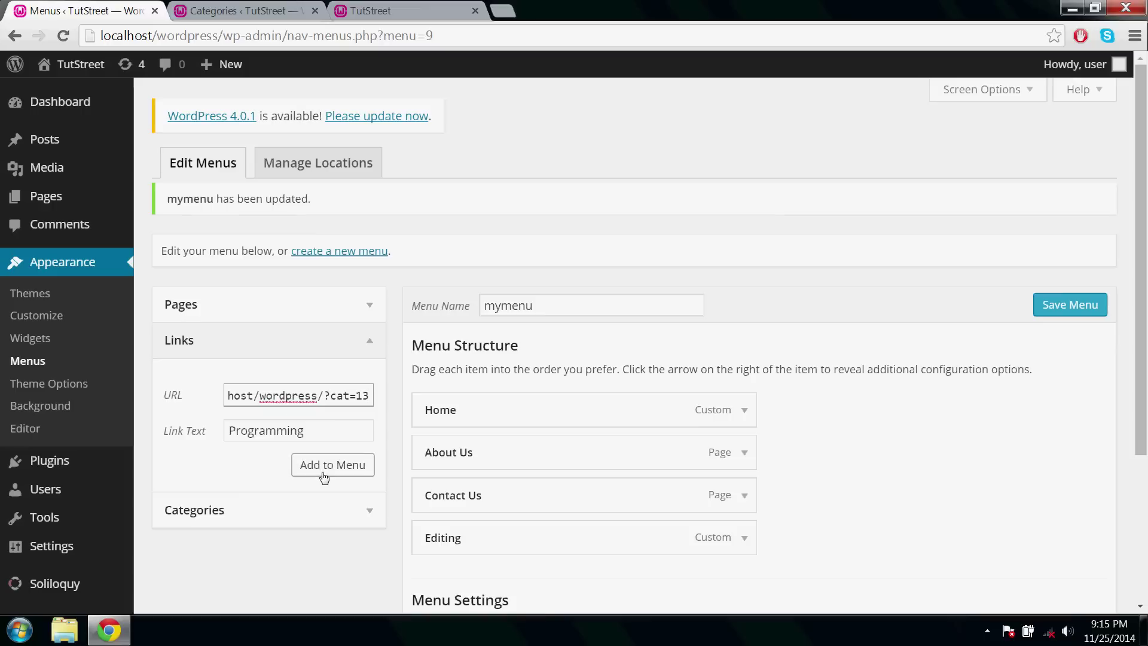
click(324, 477)
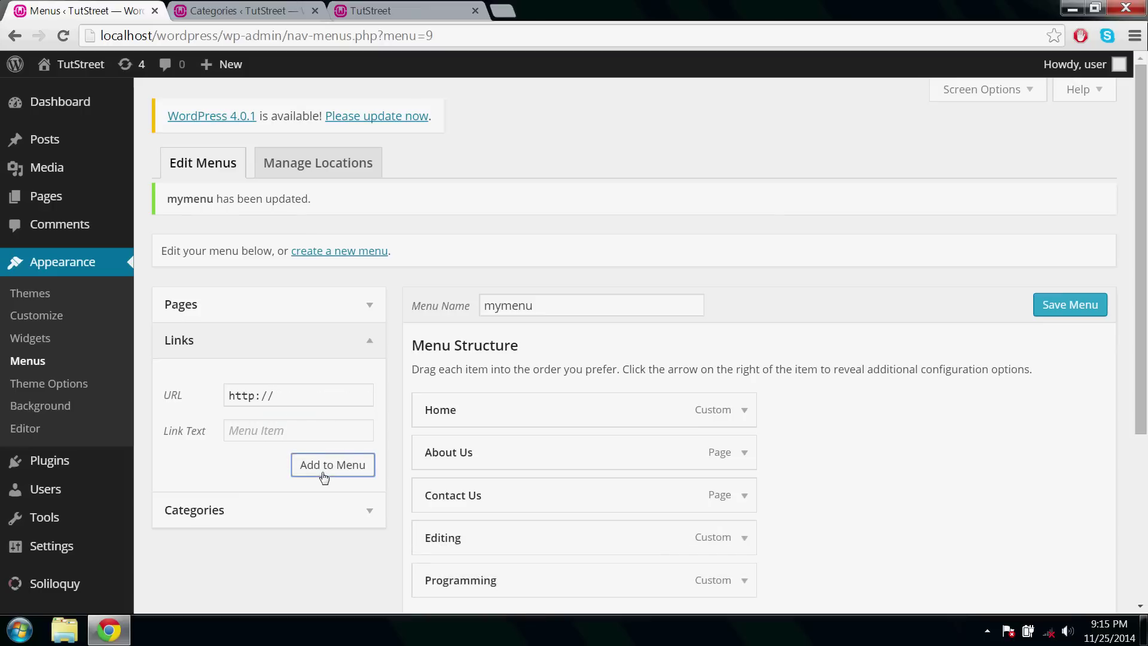
scroll(323, 476, down, 1)
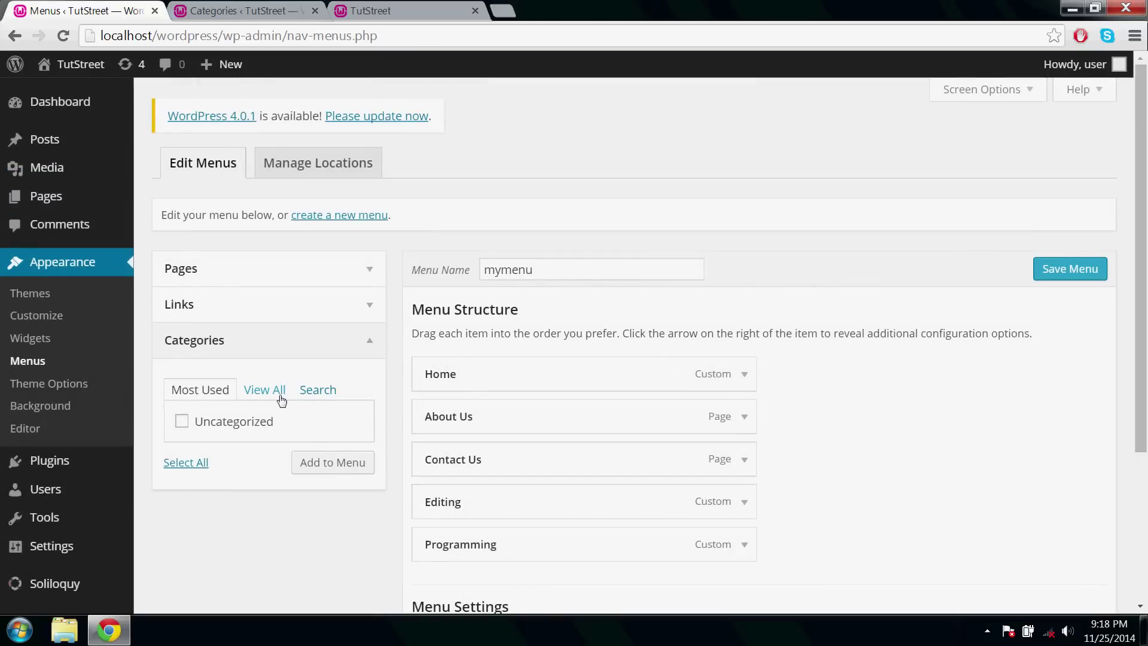
Select all categories except Uncategorized and add the six to mymenu.
click(281, 396)
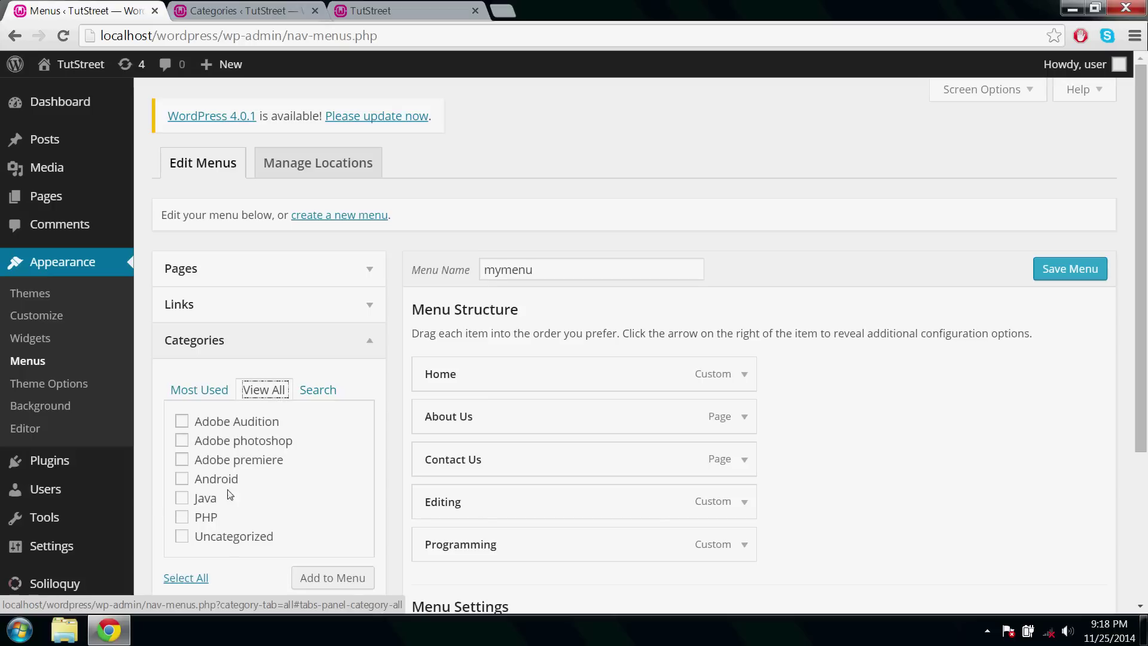
click(182, 578)
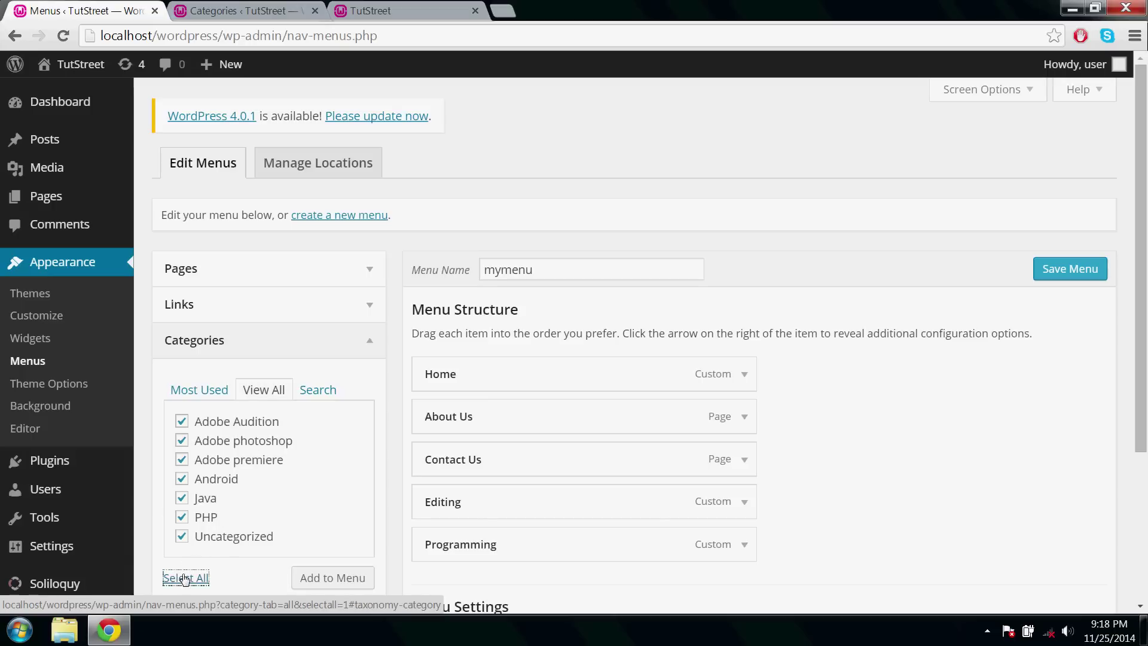
click(182, 536)
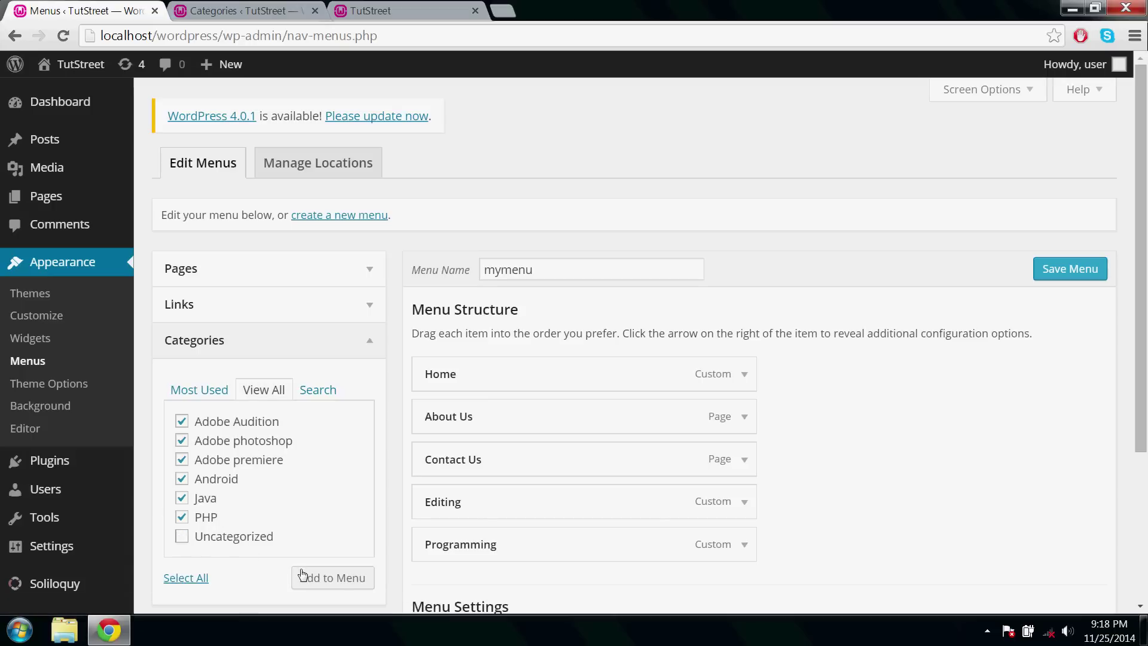
click(339, 584)
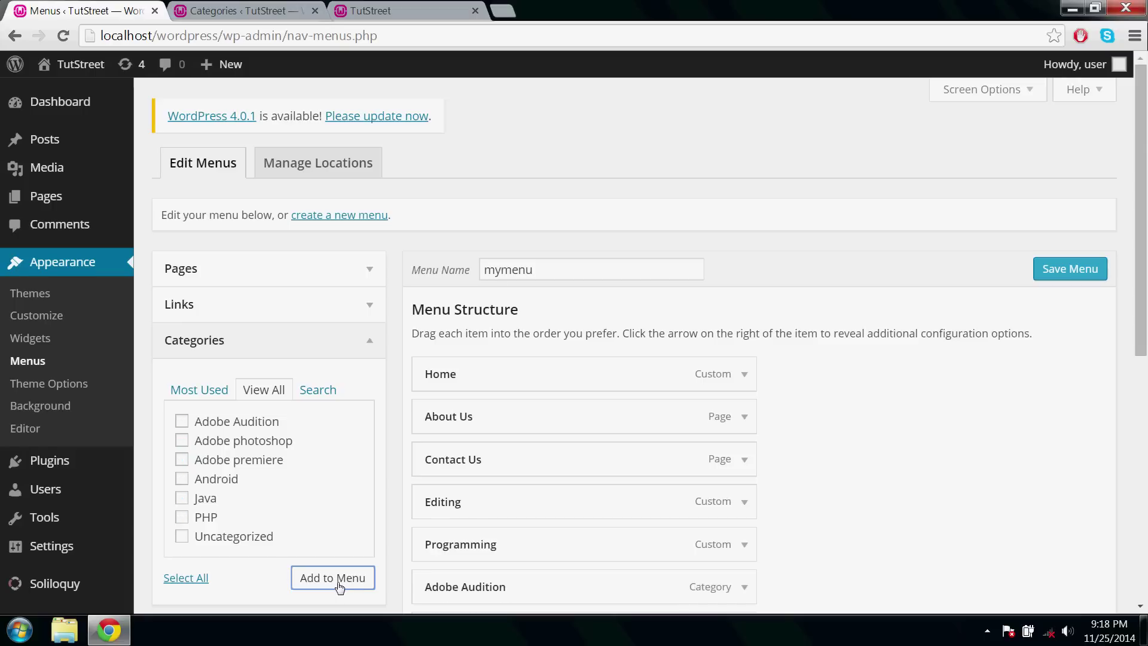
scroll(340, 586, down, 4)
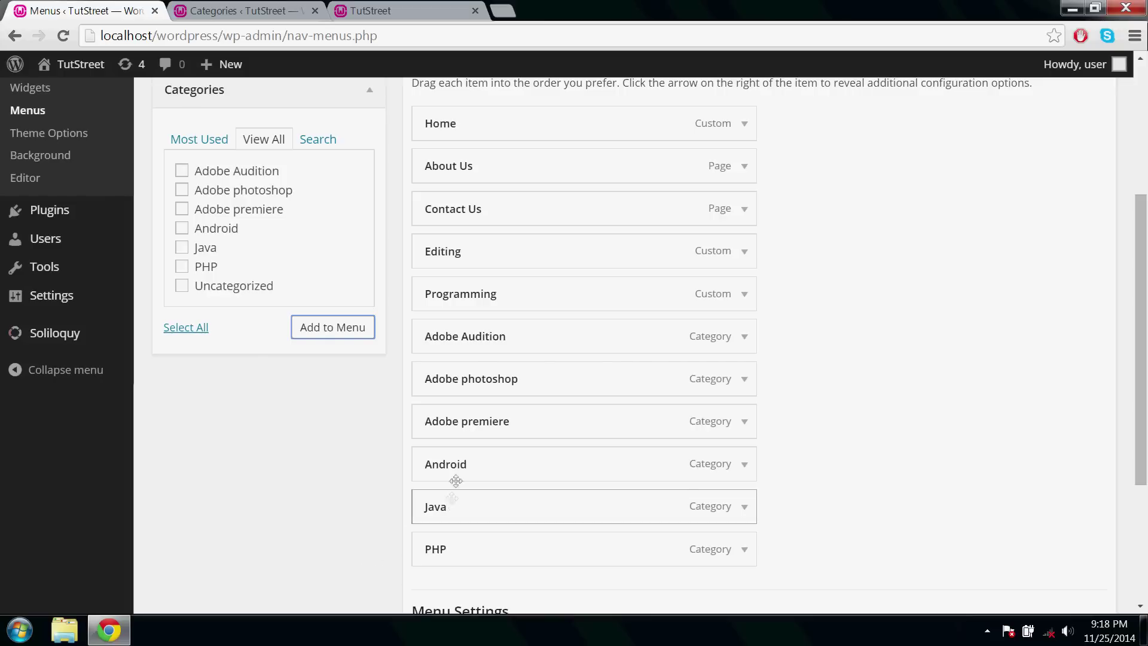
Nest Java, Android, PHP under Programming and the three Adobe categories under Editing.
drag(455, 481, 477, 334)
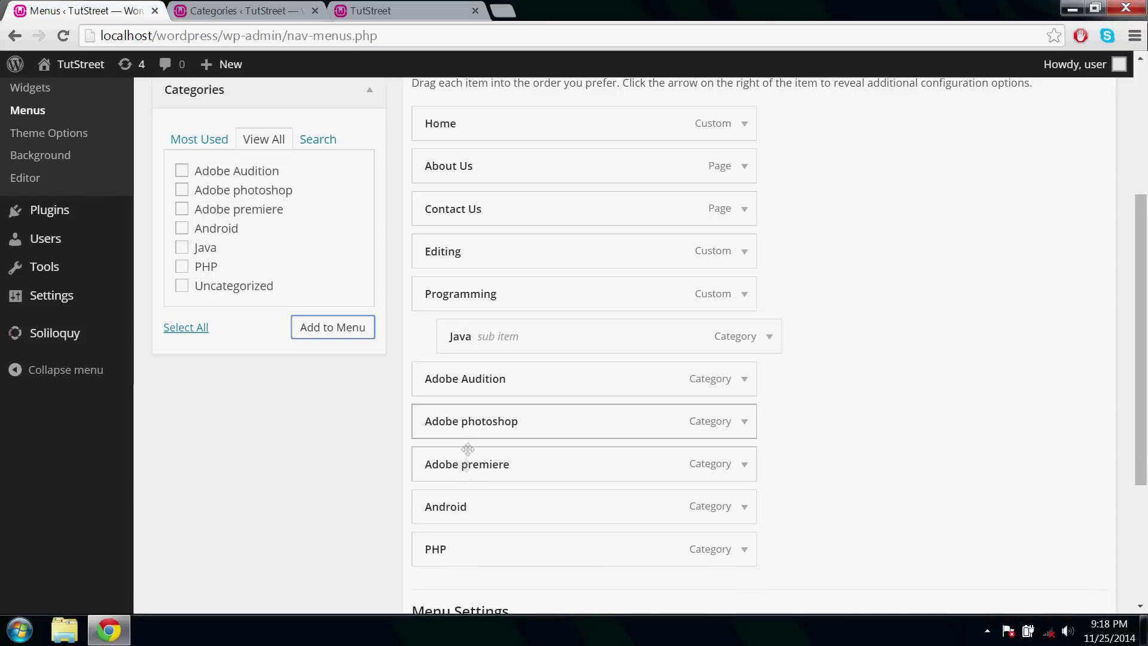
drag(463, 506, 497, 374)
drag(469, 548, 486, 416)
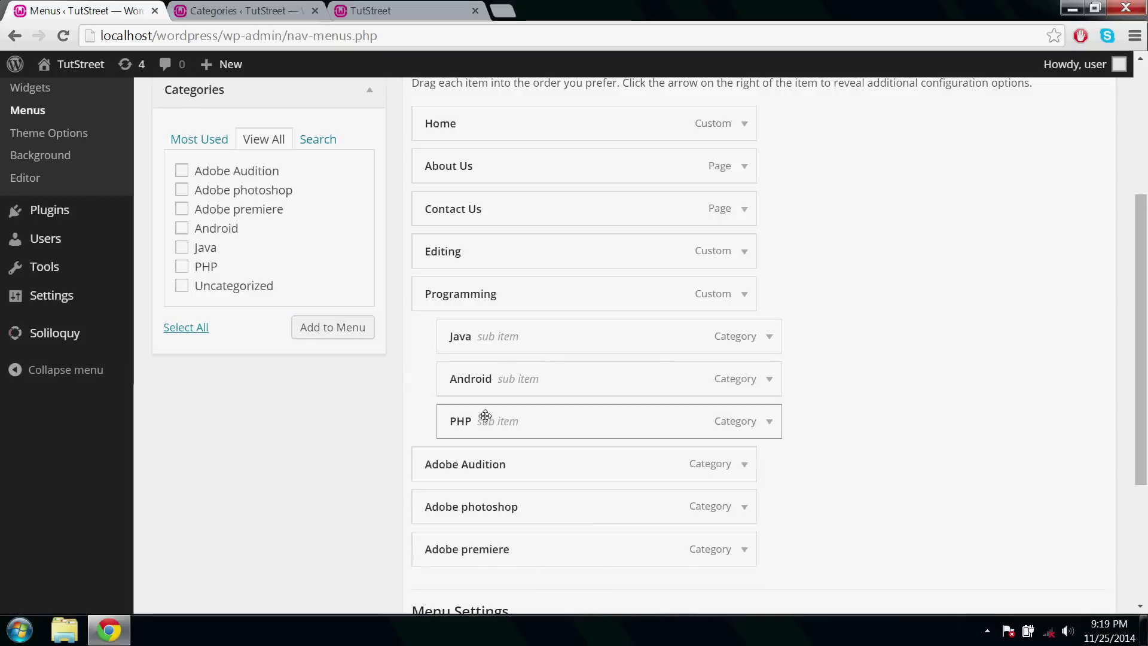
drag(500, 464, 504, 293)
drag(476, 508, 493, 334)
drag(464, 545, 468, 366)
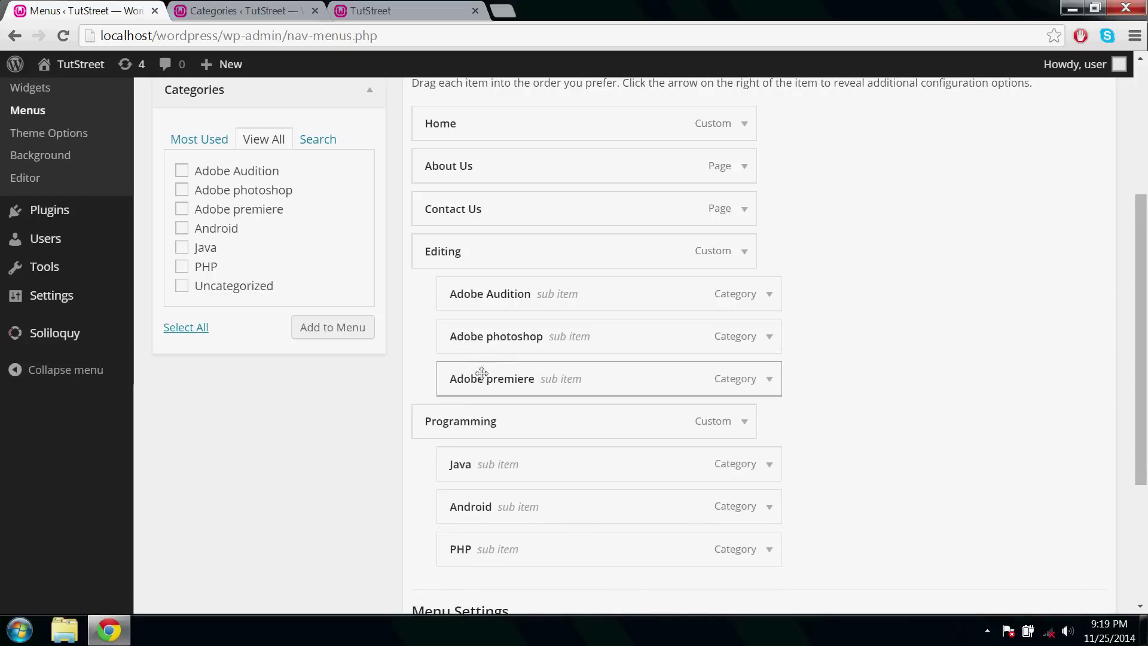
Move the Editing group below Home and the Programming group above About Us.
drag(465, 261, 428, 159)
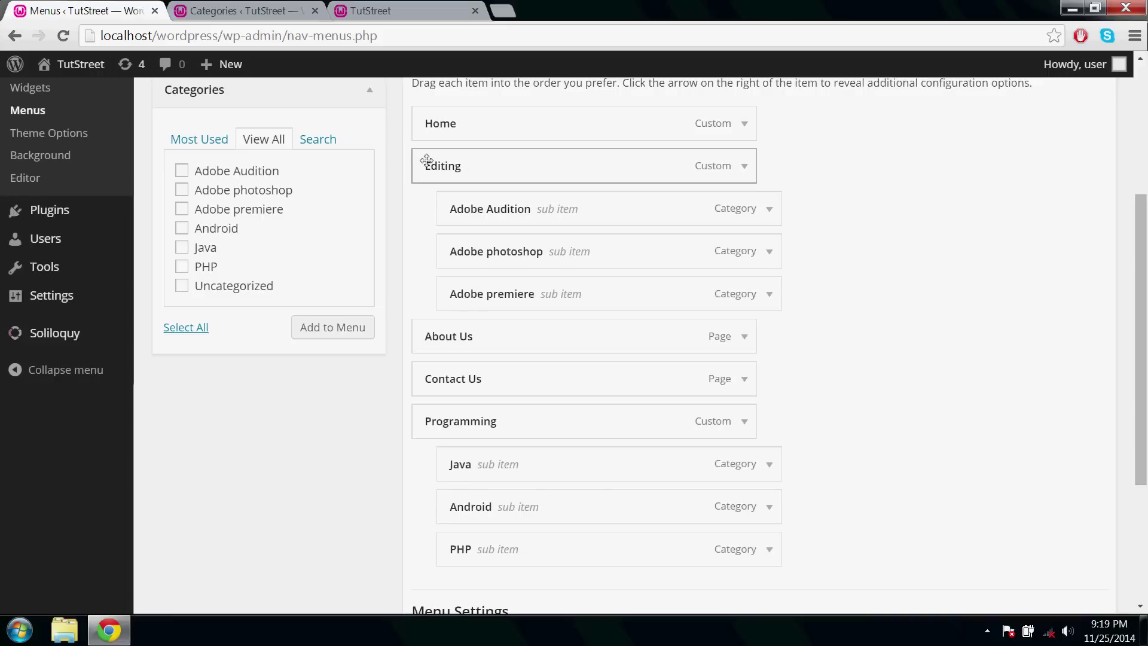
drag(470, 418, 461, 325)
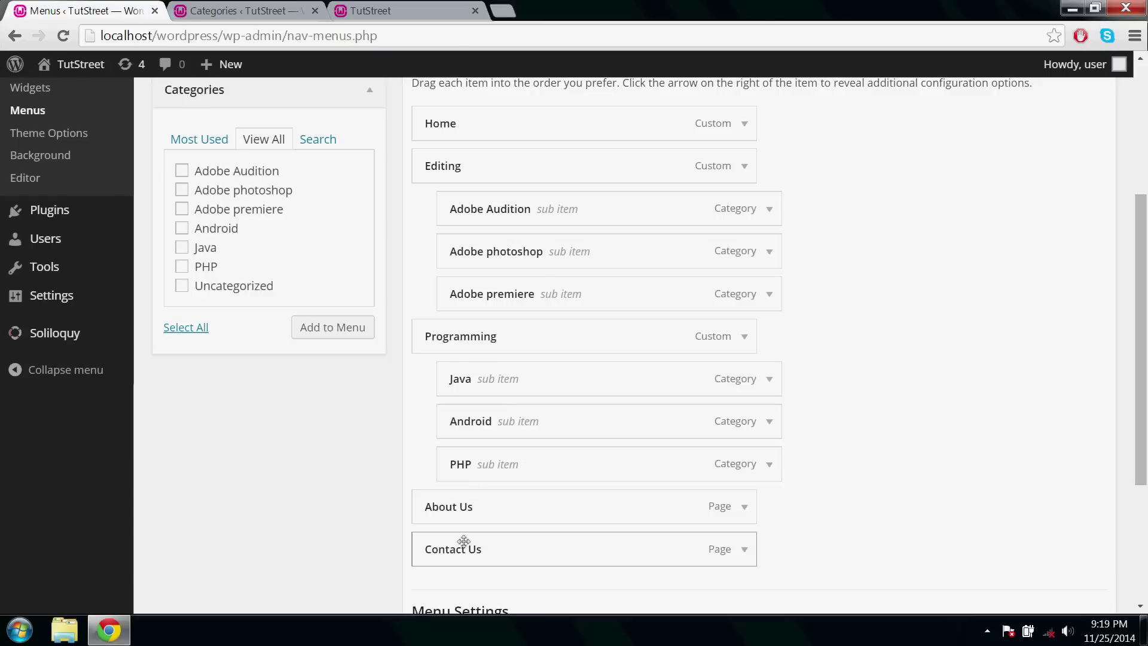
scroll(470, 543, down, 3)
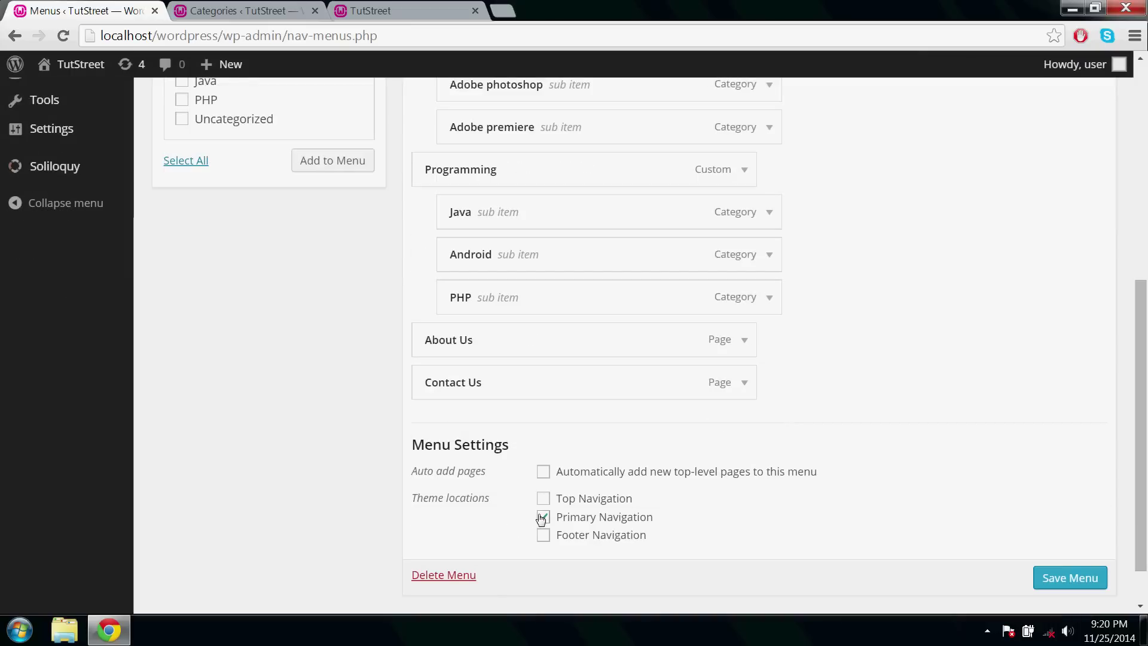
Save the reorganised mymenu and keep it as the Primary Navigation menu under Manage Locations.
click(1056, 577)
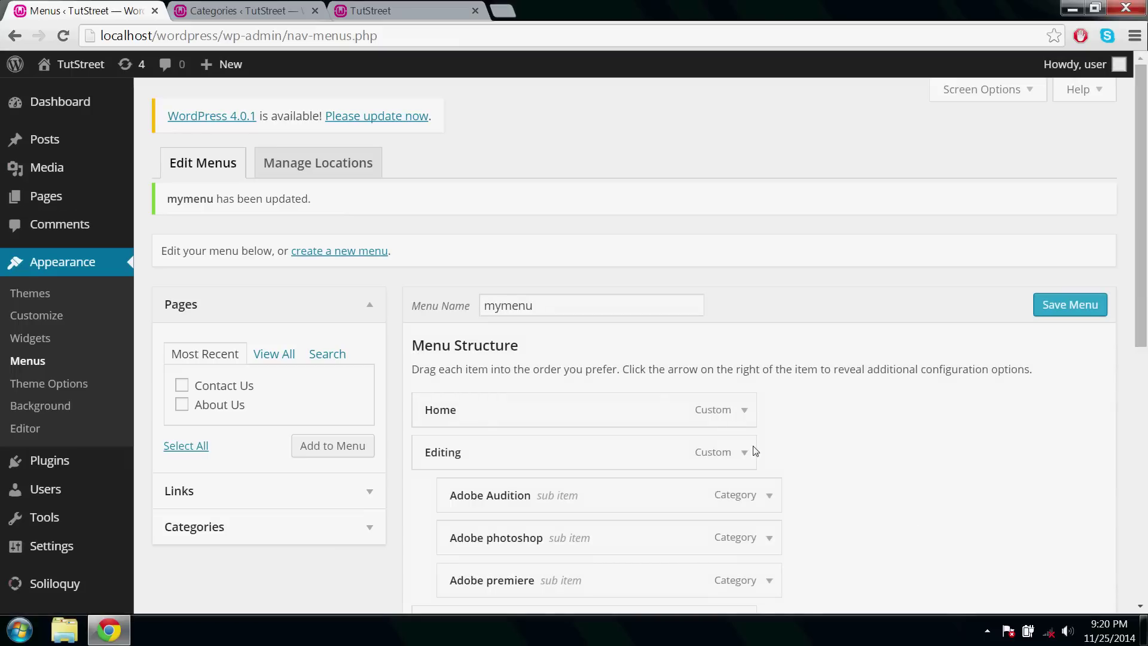
click(321, 176)
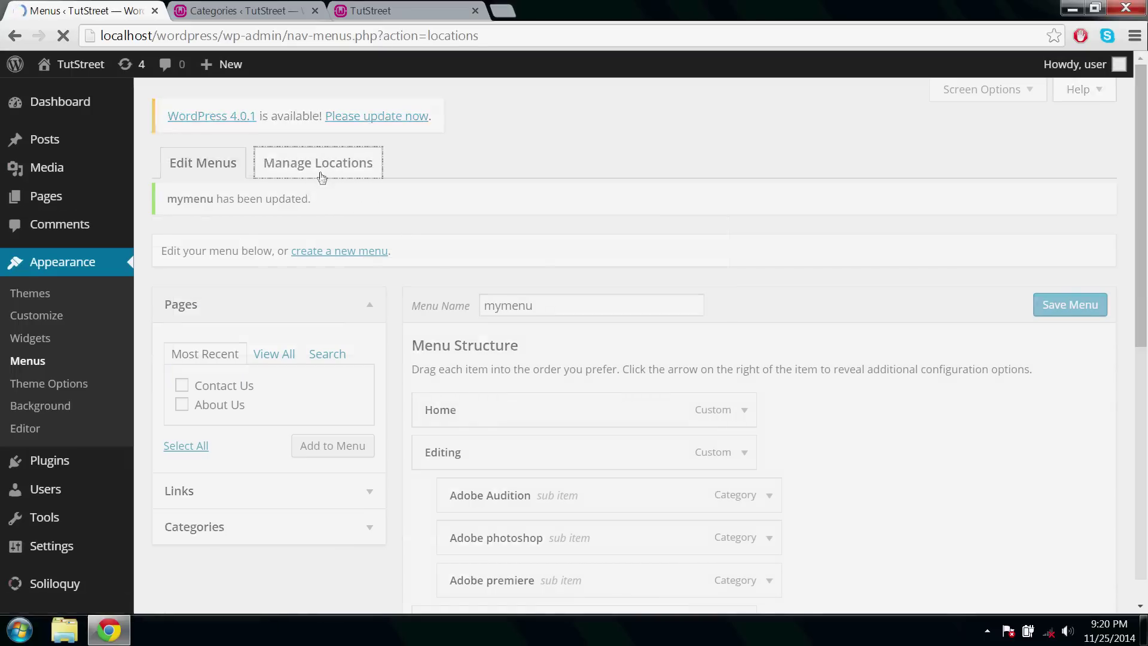
click(404, 311)
click(404, 311)
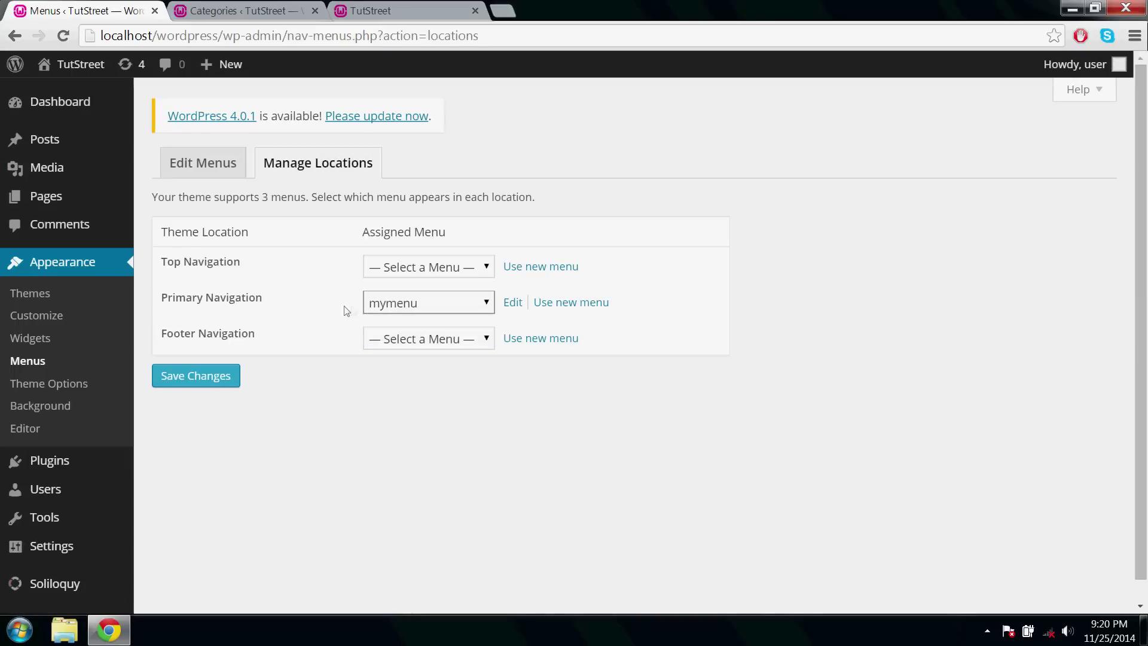
Reload the TutStreet site and check the Editing (Adobe) and Programming (Java, Android, PHP) dropdowns.
click(371, 12)
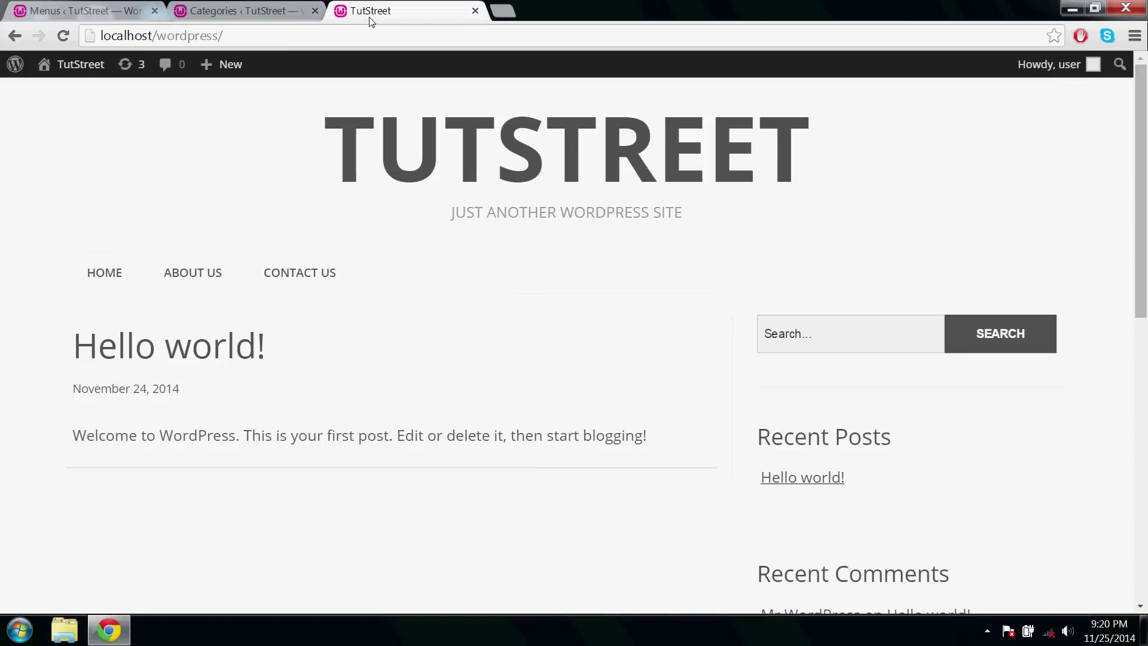
click(362, 33)
key(Return)
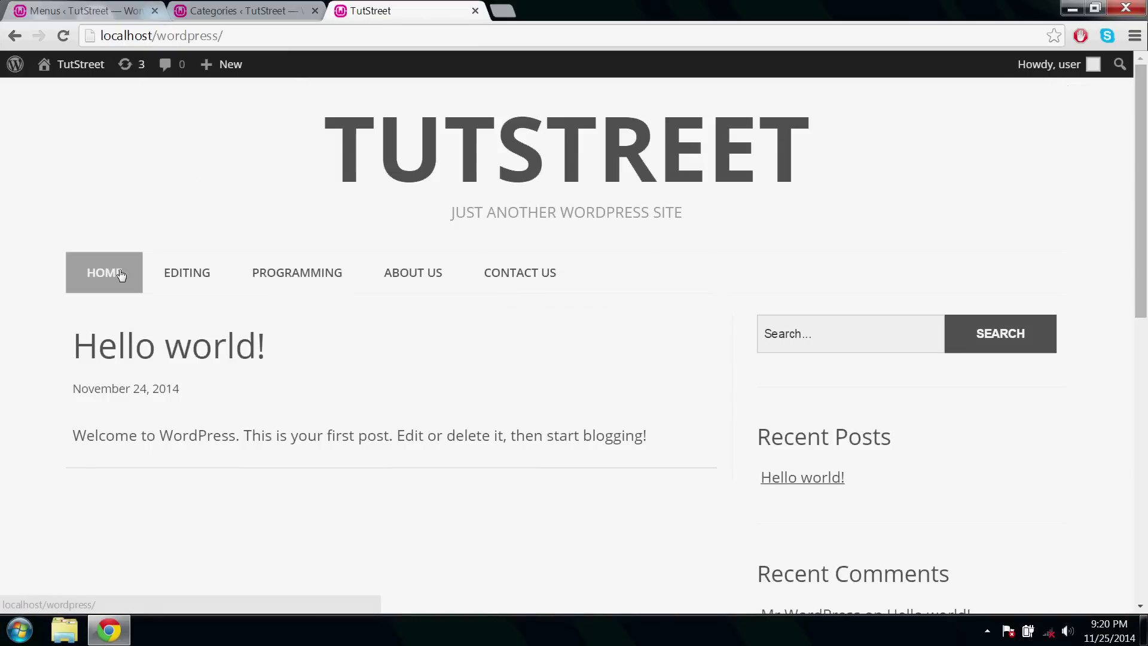
mouse_move(179, 278)
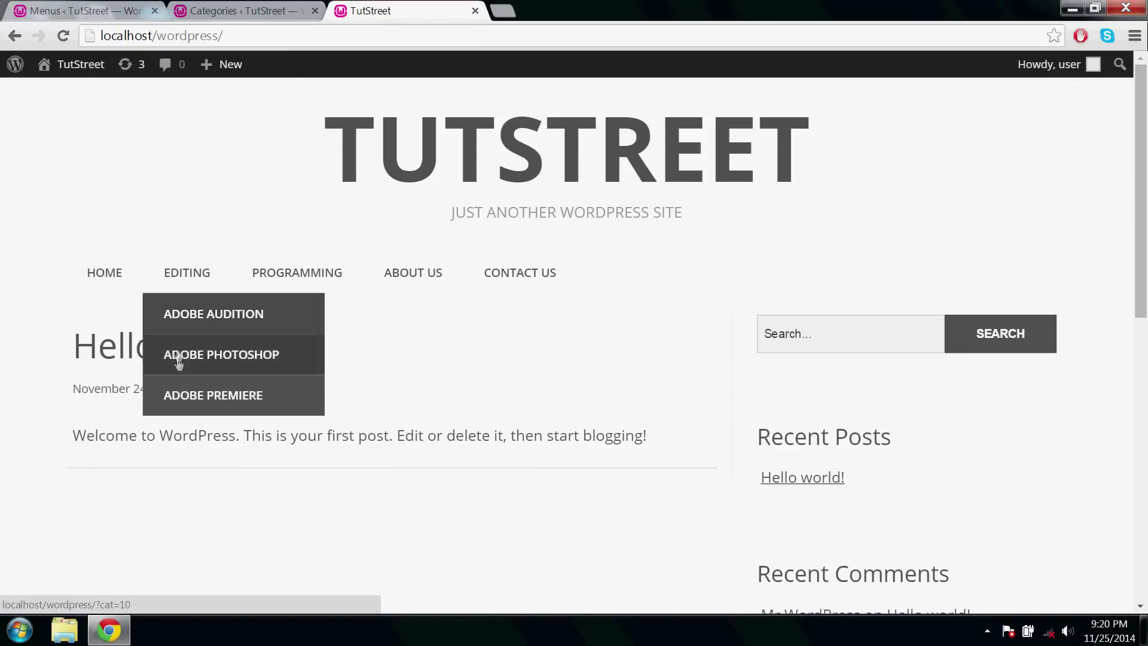
mouse_move(292, 272)
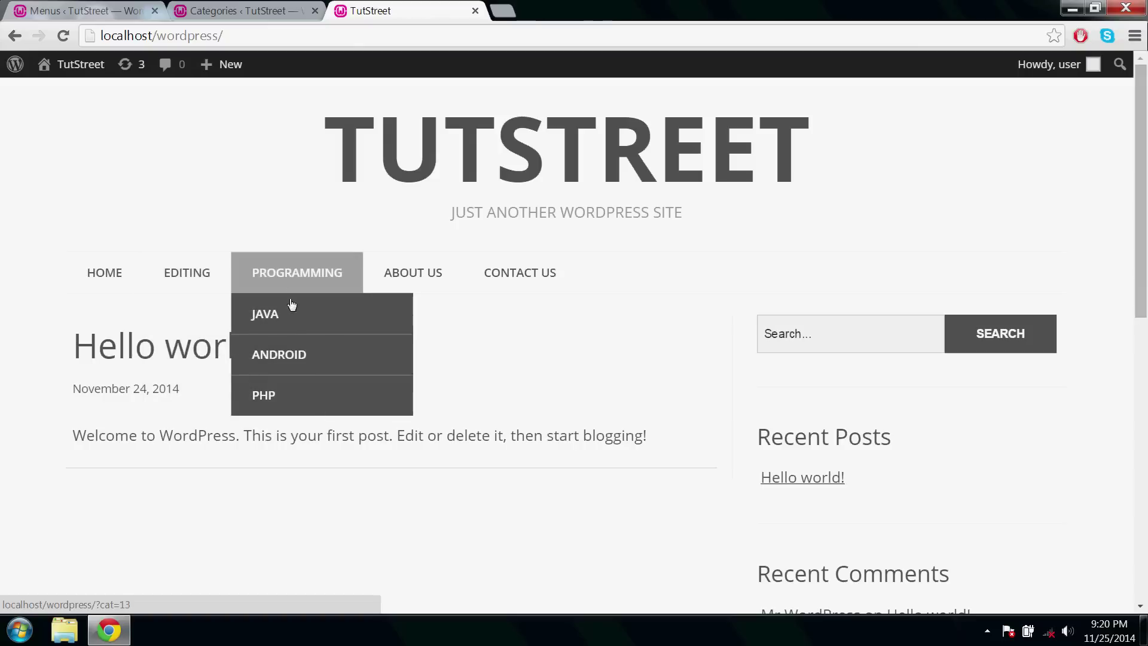